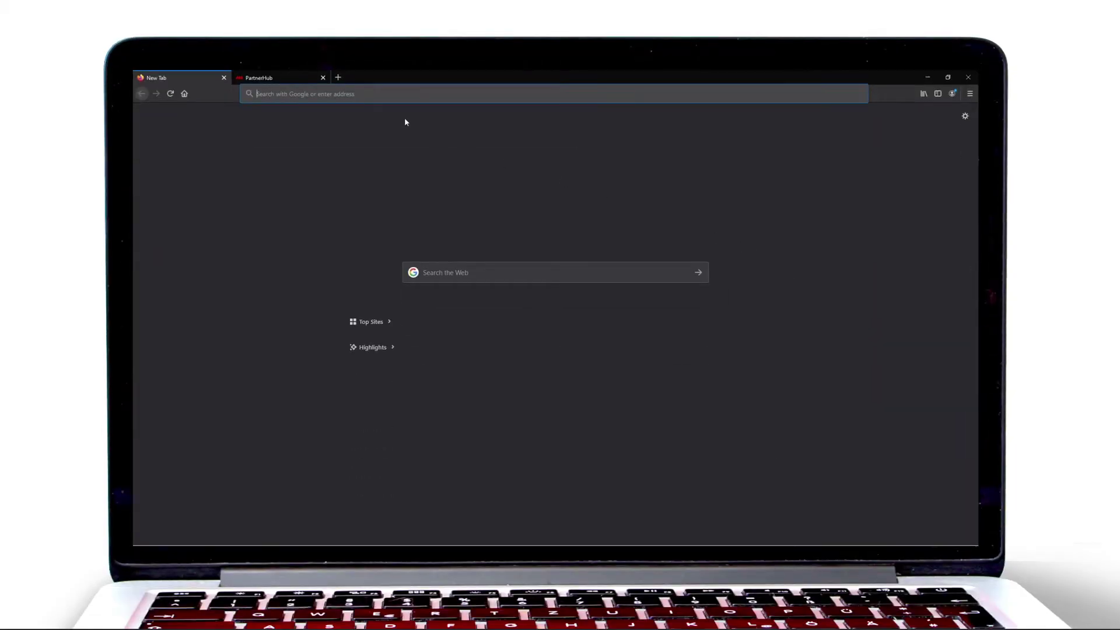
click(369, 97)
text(http://partnerhub.connect.abb.com/)
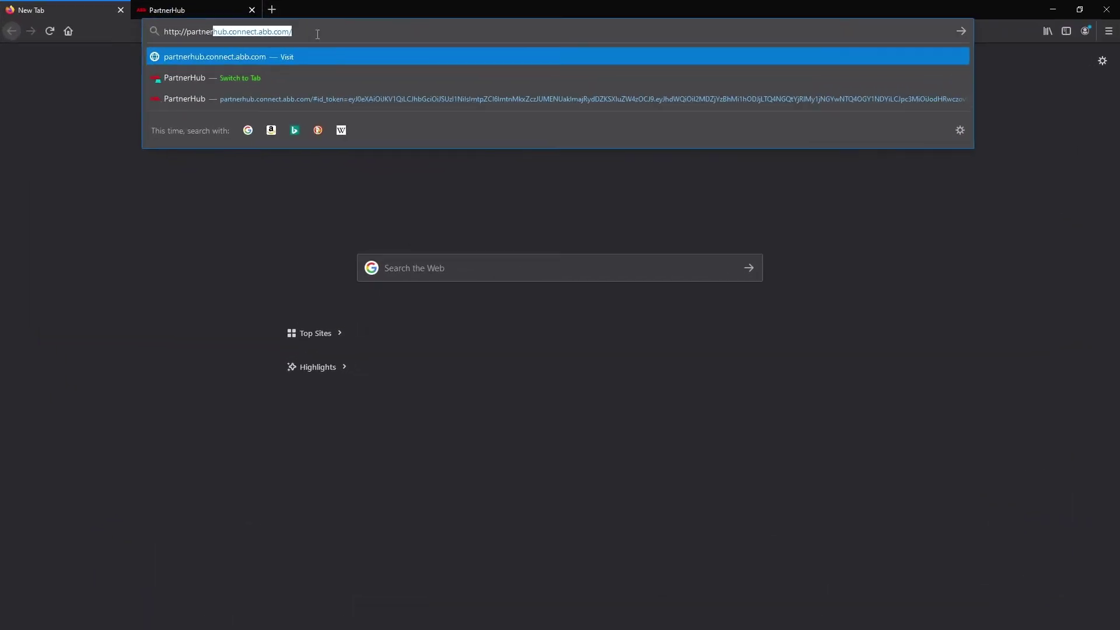
key(End)
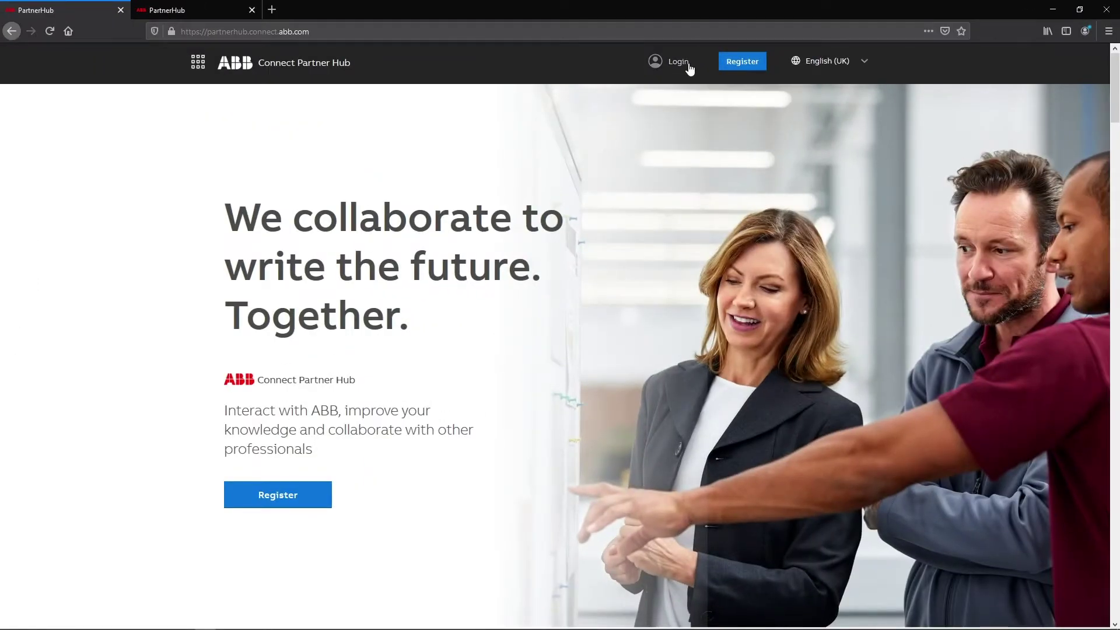
Sign in to the Partner Hub and show the curve label and visibility options for SET -QFB3/1.
click(689, 66)
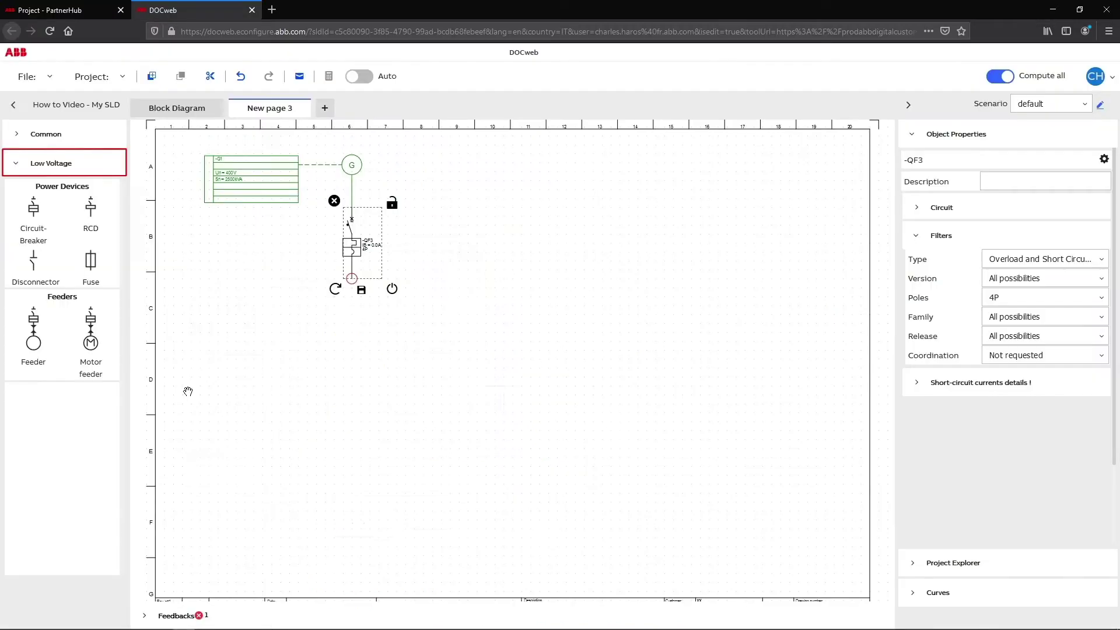
click(135, 389)
drag(135, 389, 351, 291)
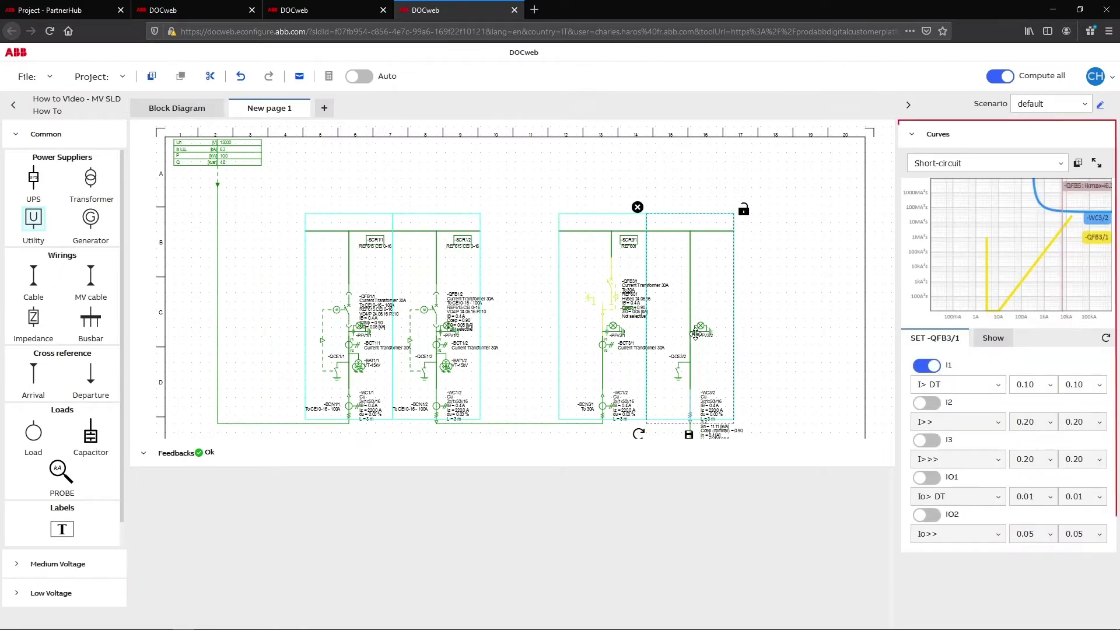
click(1005, 339)
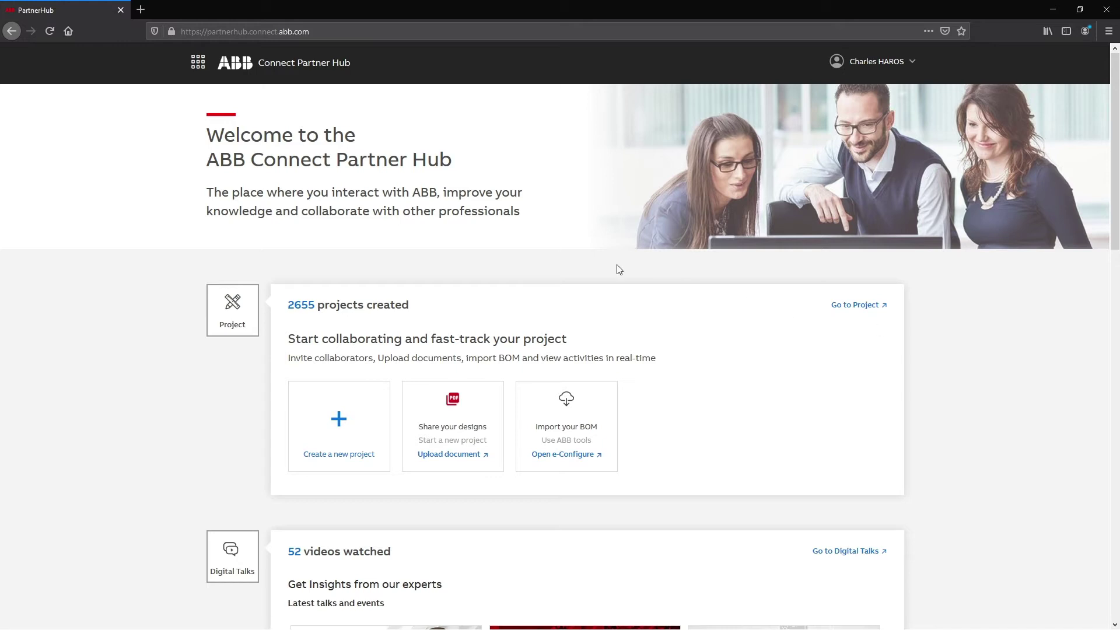
Start a new project named 'How to Video' for company ABB with customer XX.
click(197, 63)
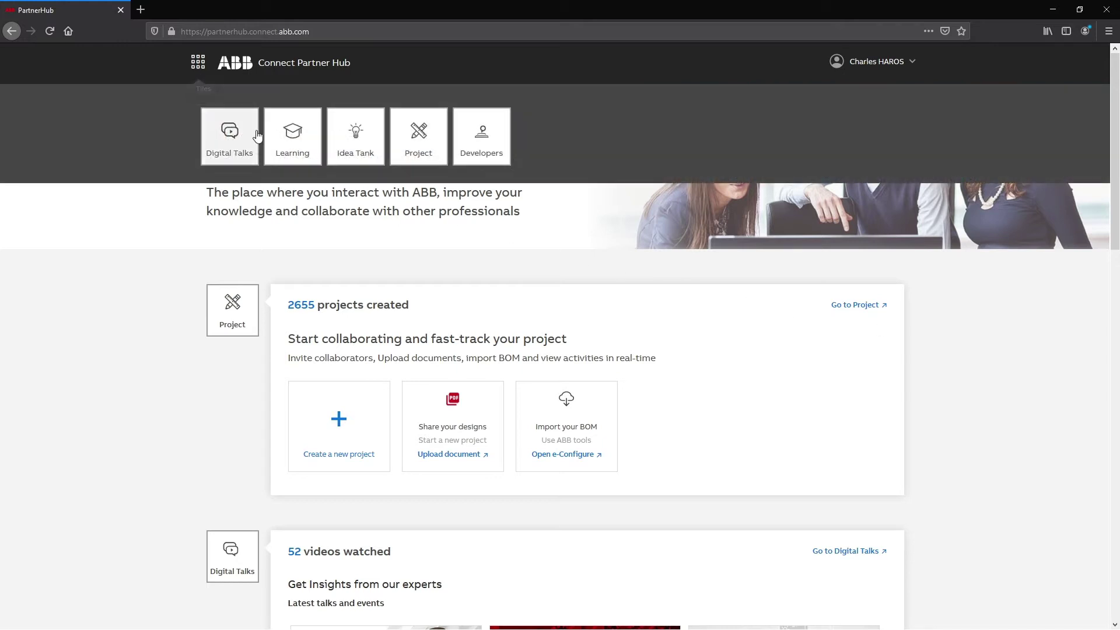
click(443, 157)
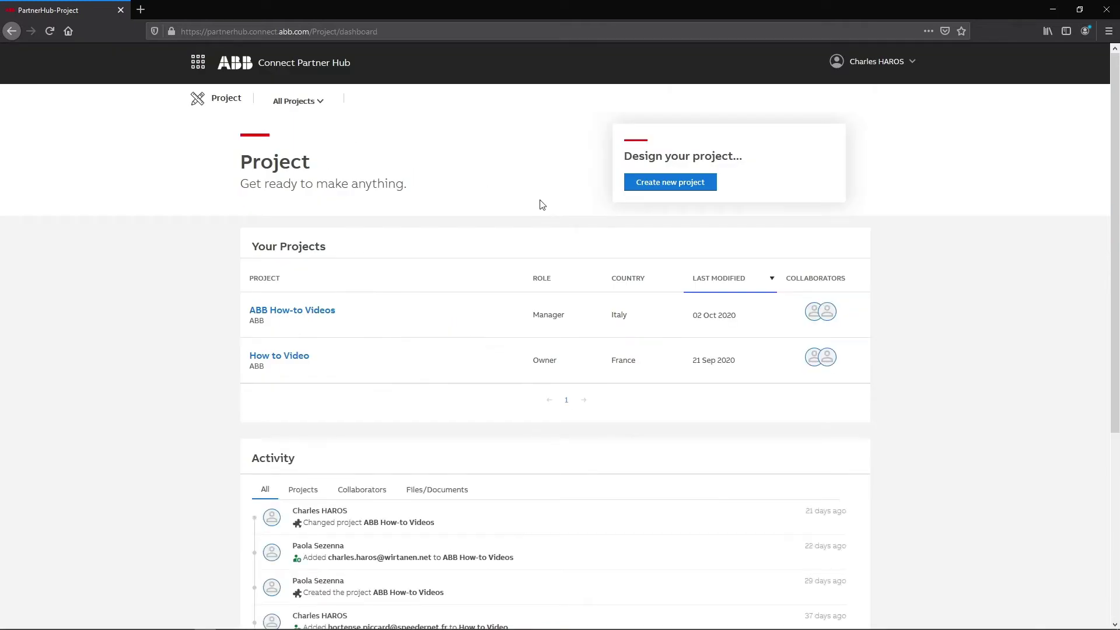
click(647, 184)
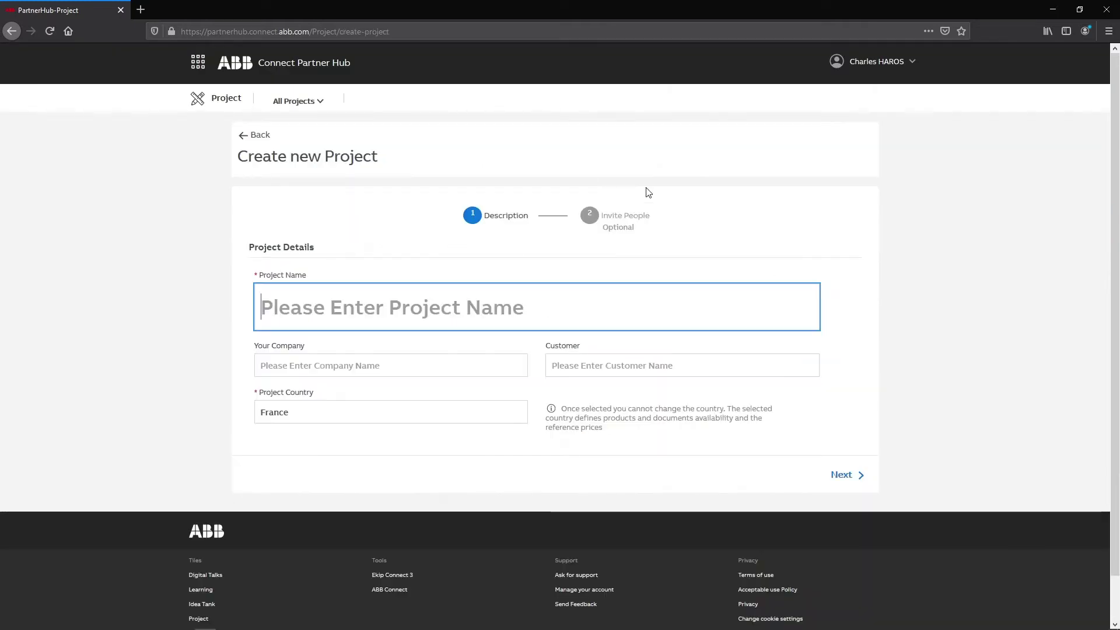
text(How )
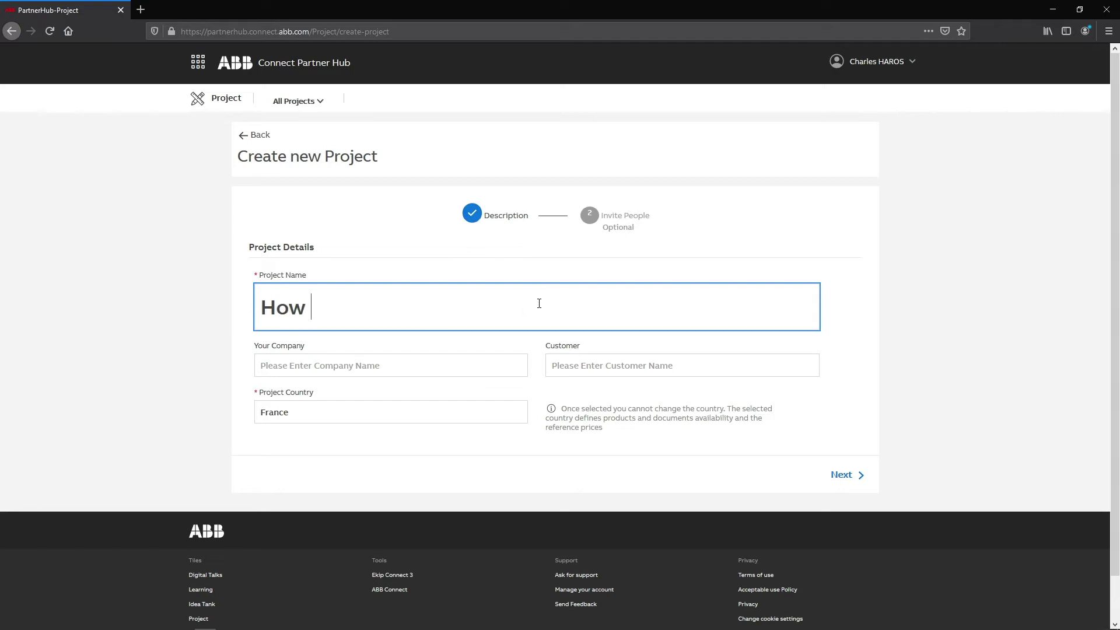
text(to Video)
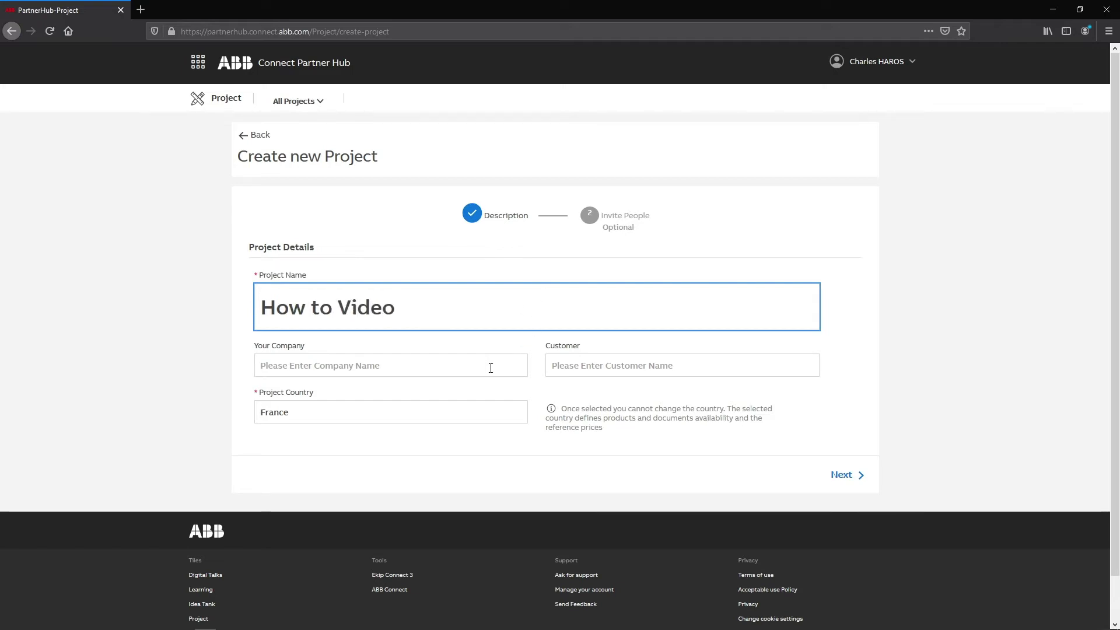
click(490, 368)
text(ABB)
key(Tab)
text(XX)
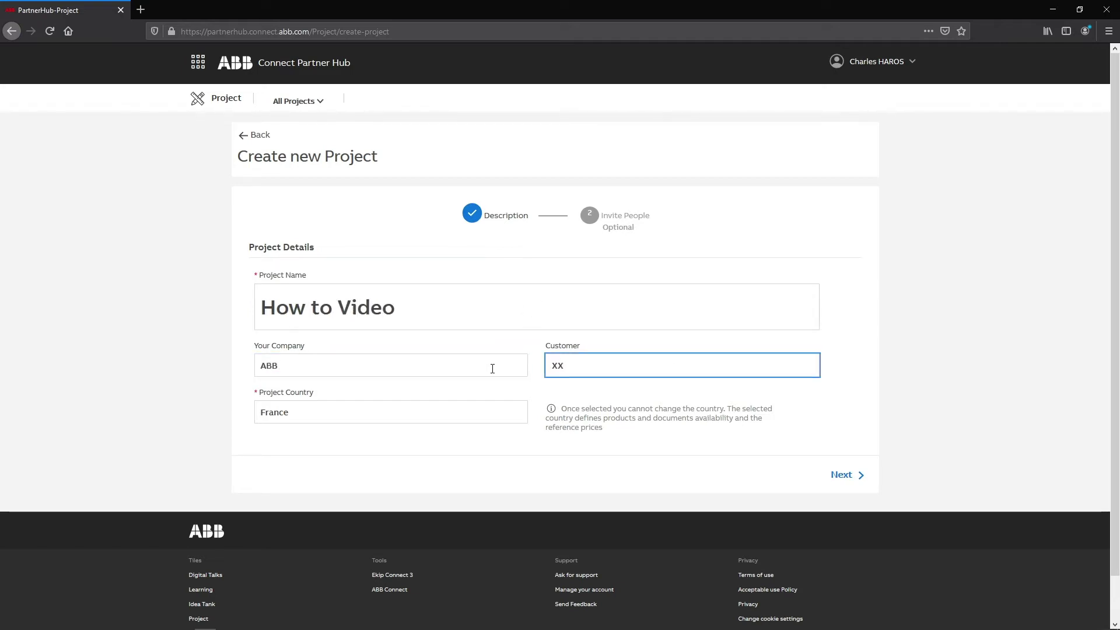
Set the project country to Italy and continue to the invite-people step.
key(Tab)
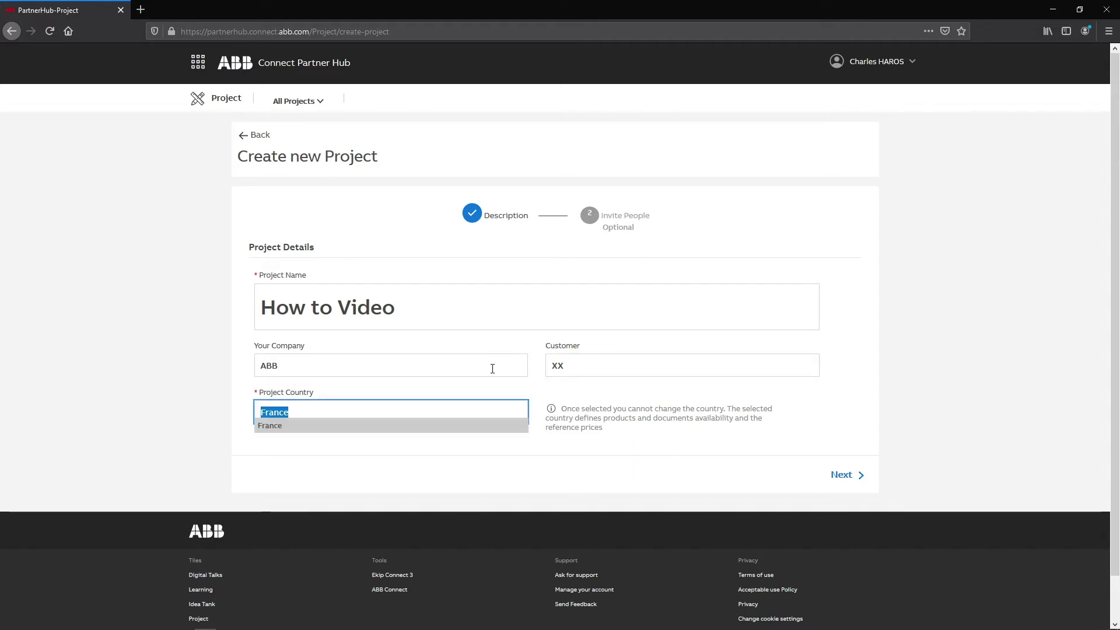
key(Return)
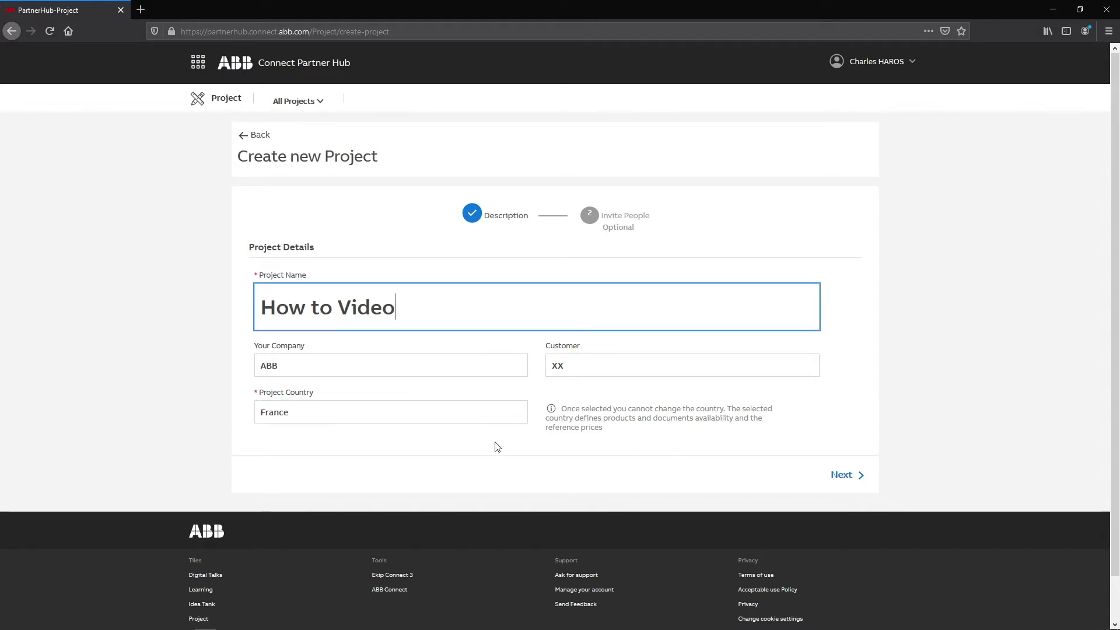
click(508, 416)
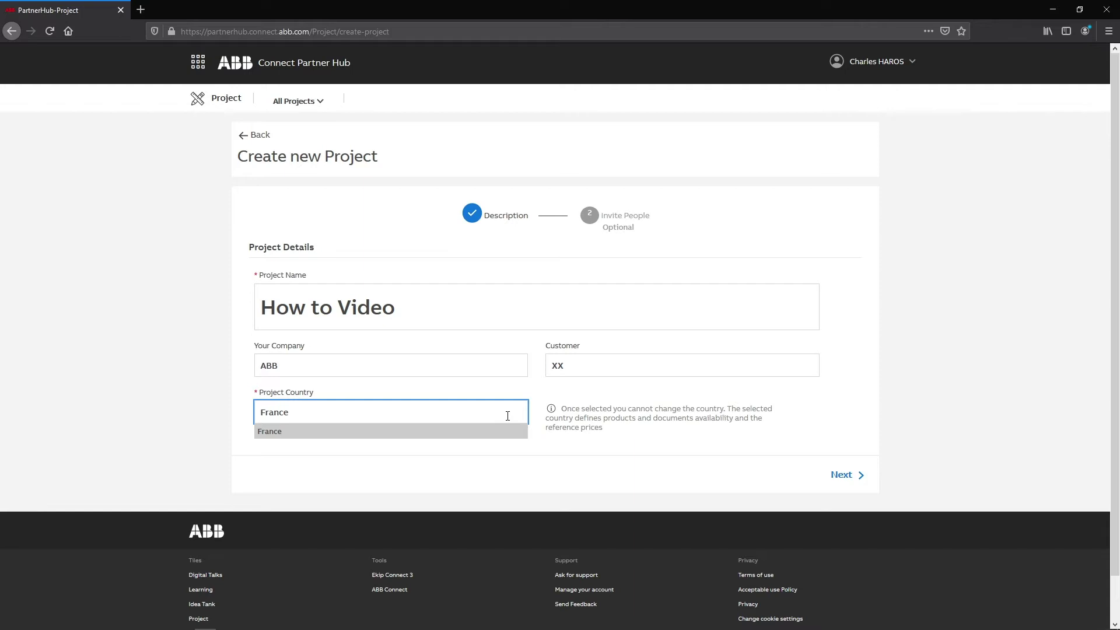
text(Italy)
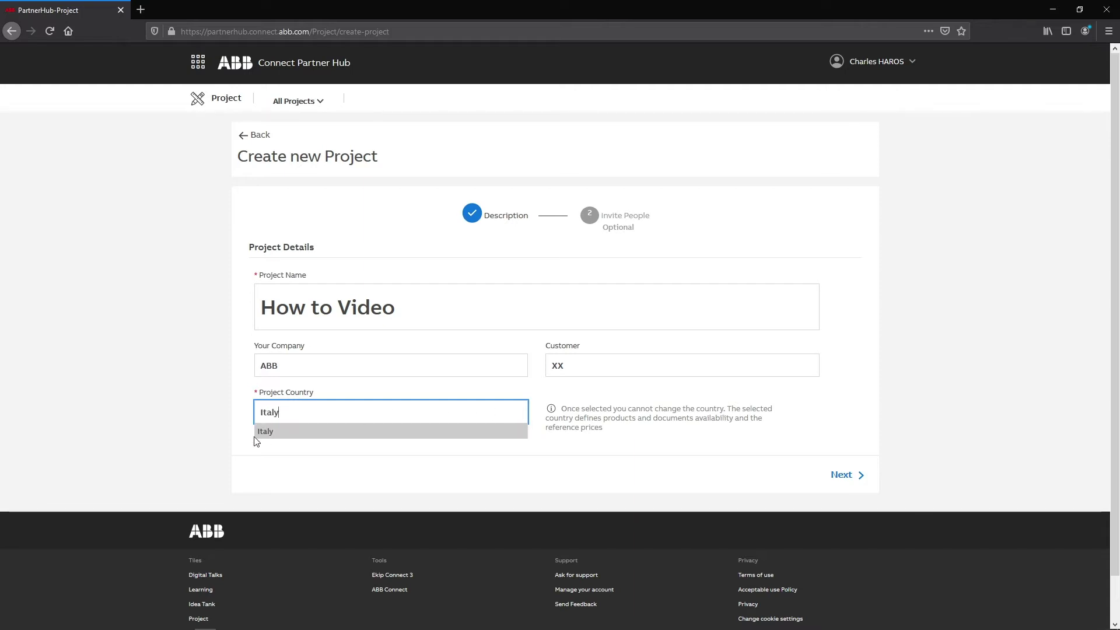
click(263, 434)
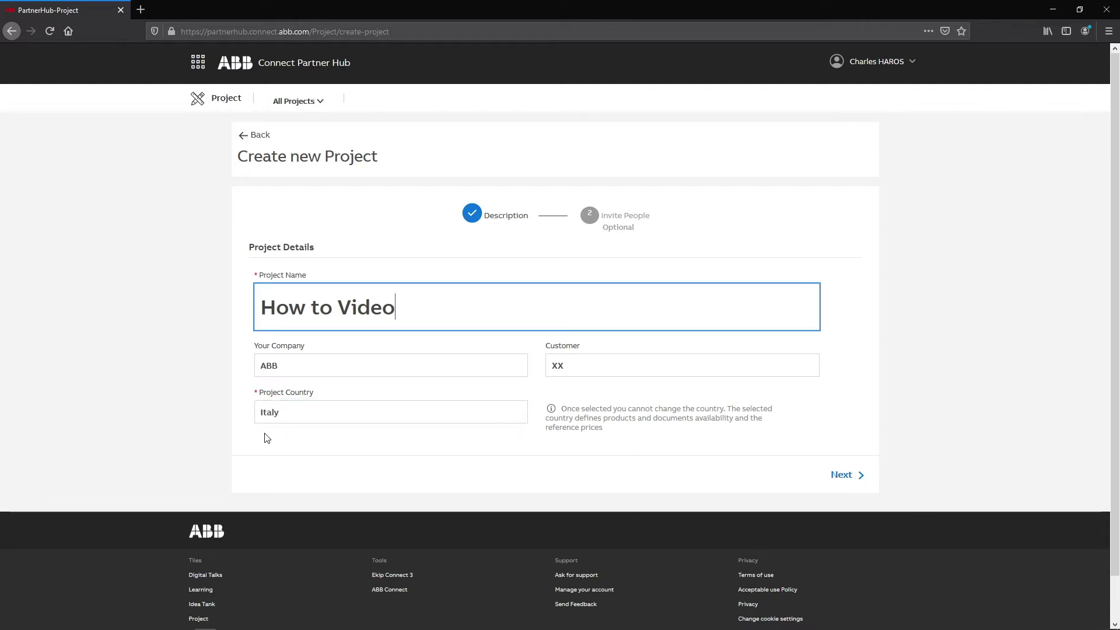
click(851, 480)
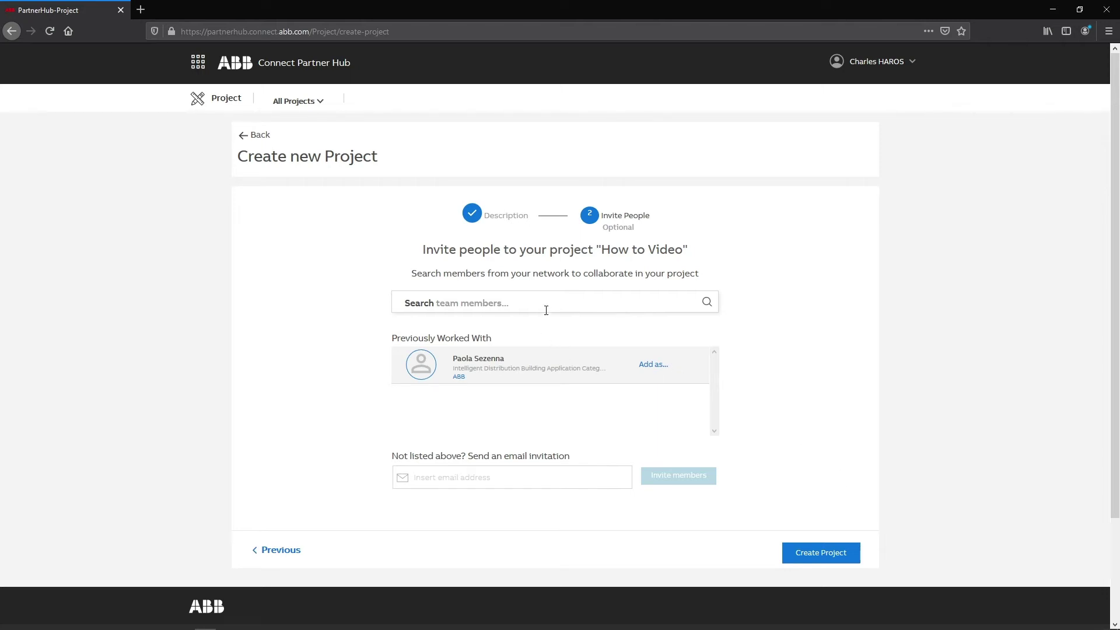
Create the project without inviting anyone, then open How to Video and review its overview.
click(829, 560)
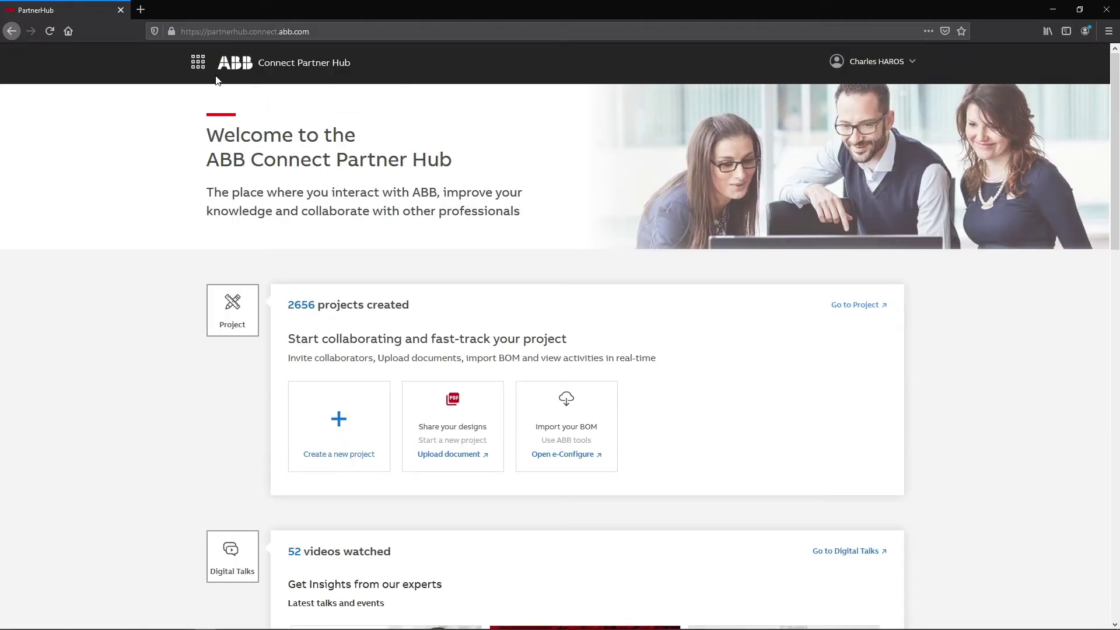
click(200, 63)
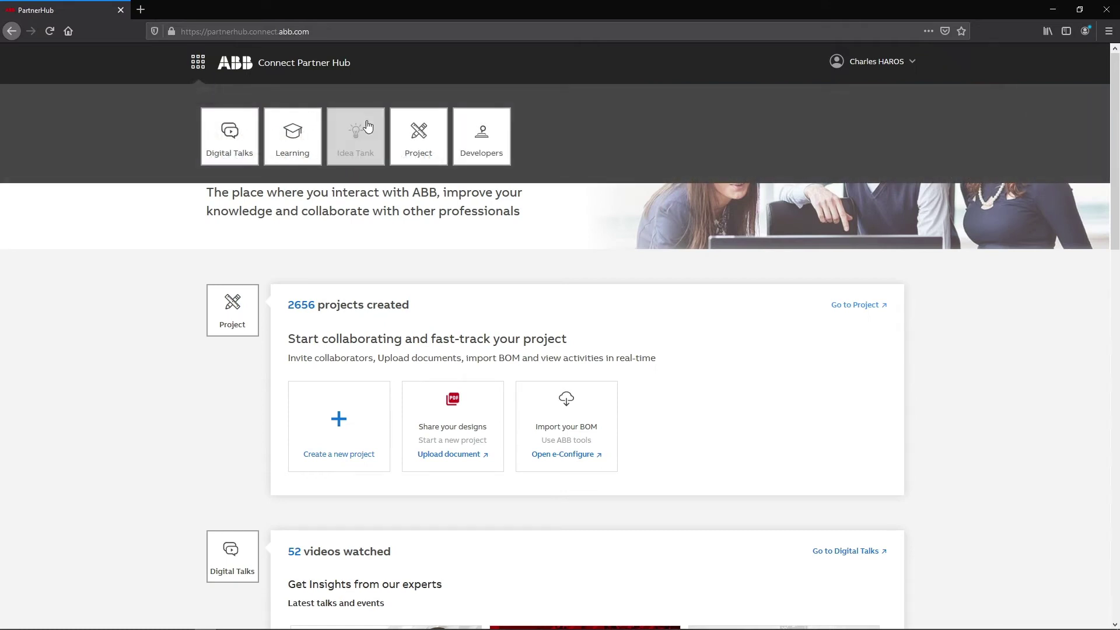
click(424, 145)
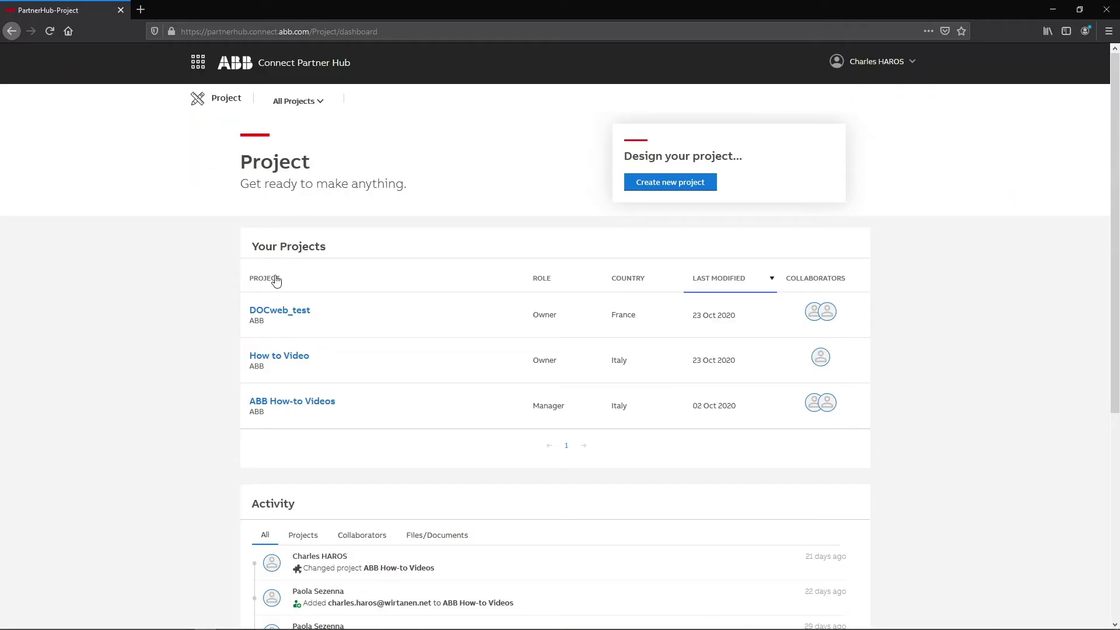
click(309, 357)
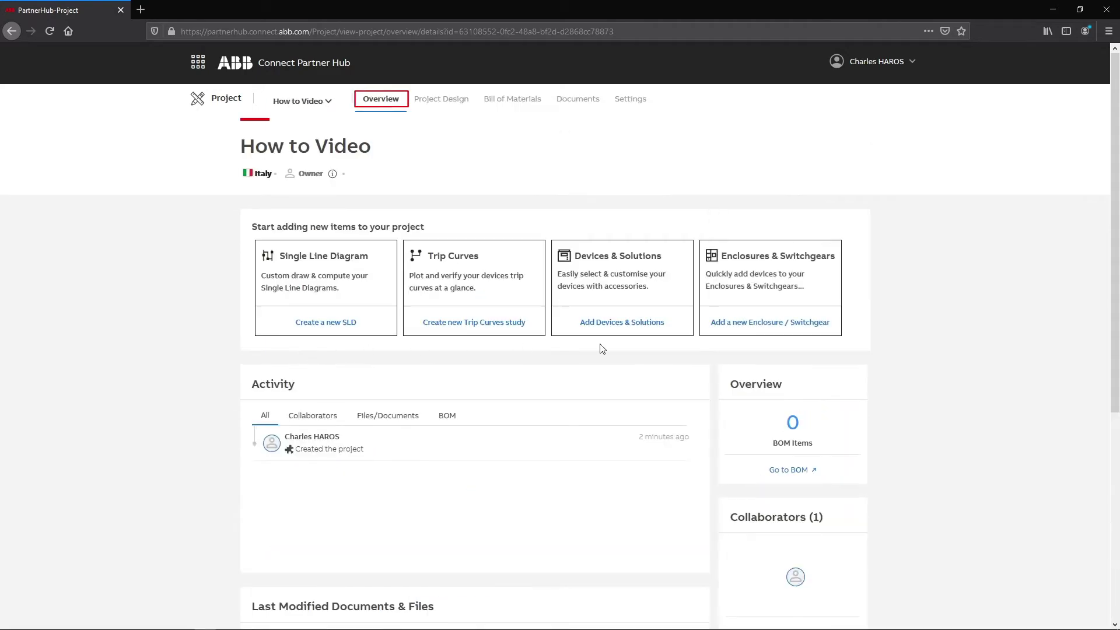
scroll(875, 371, down, 3)
scroll(875, 371, down, 2)
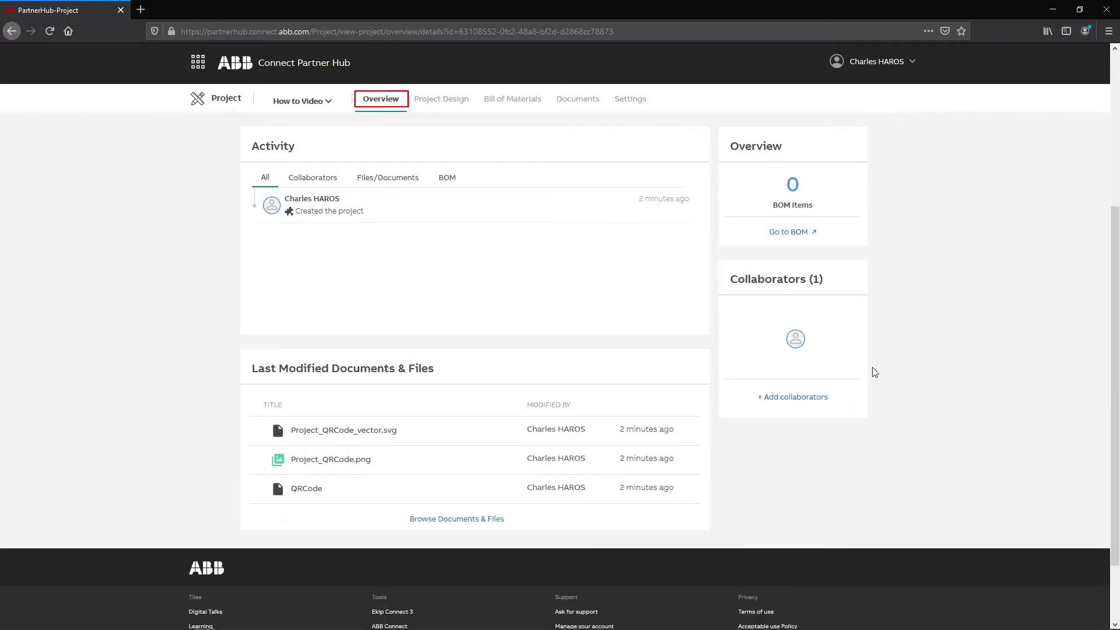
scroll(875, 371, up, 4)
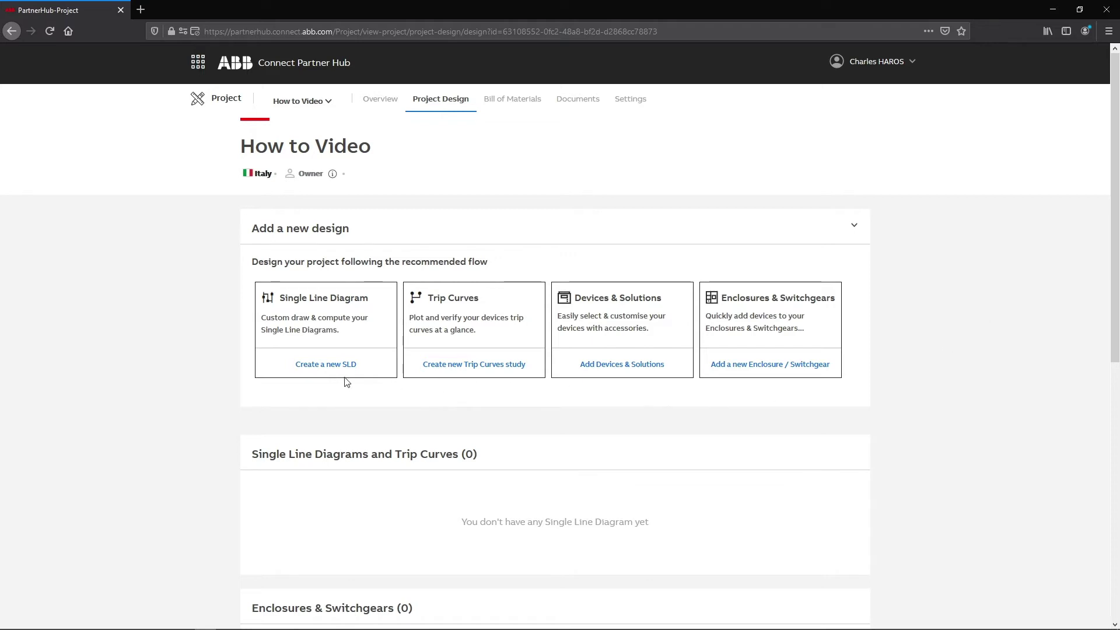
Create a new single-line diagram and name it 'My first SLD'.
click(325, 367)
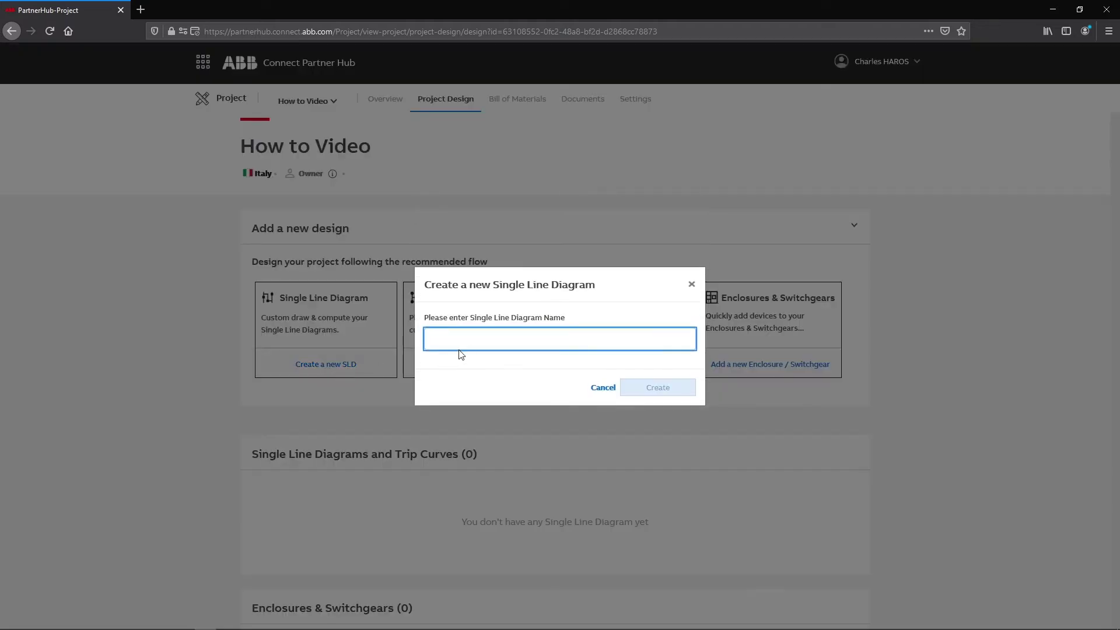
text(M)
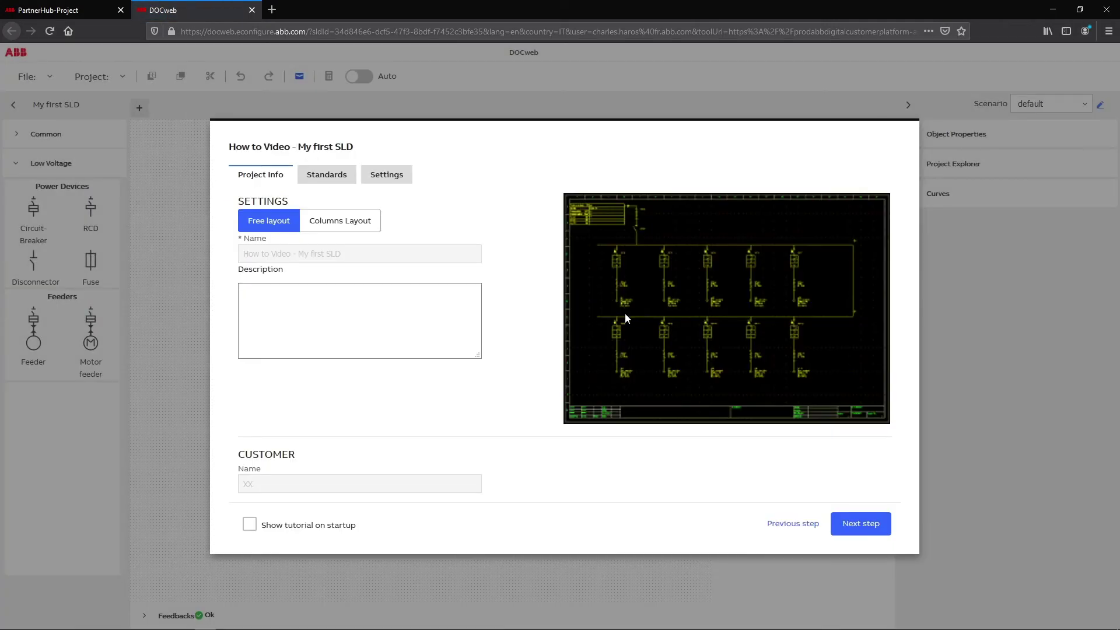
Choose Free layout, MV-LV grid-connected supply and IEC 60909-1, then save the new project.
click(323, 224)
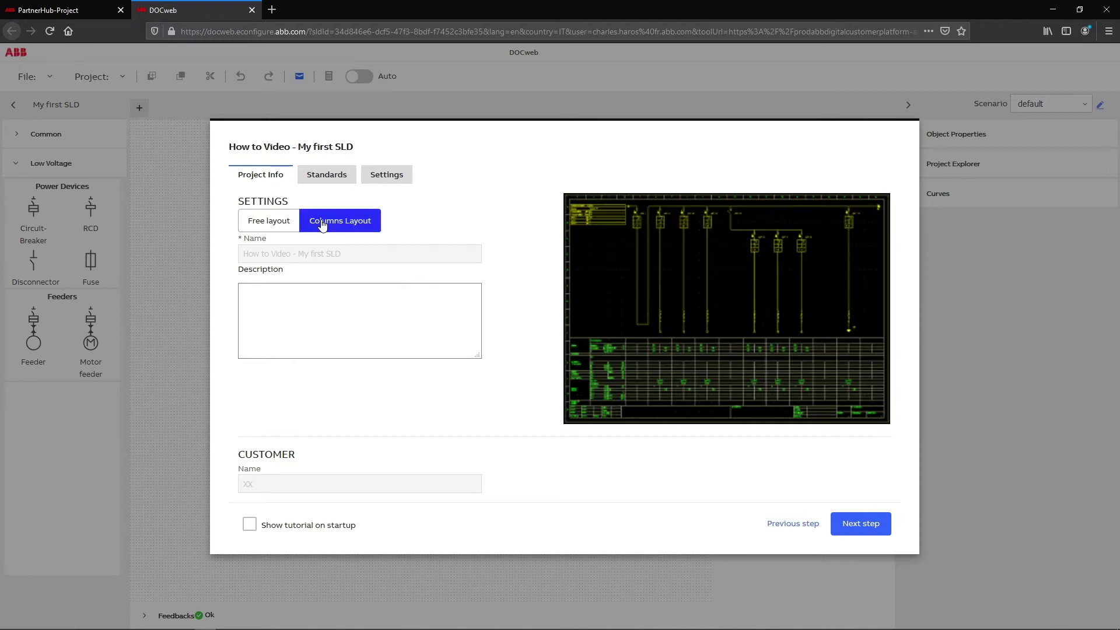
click(281, 222)
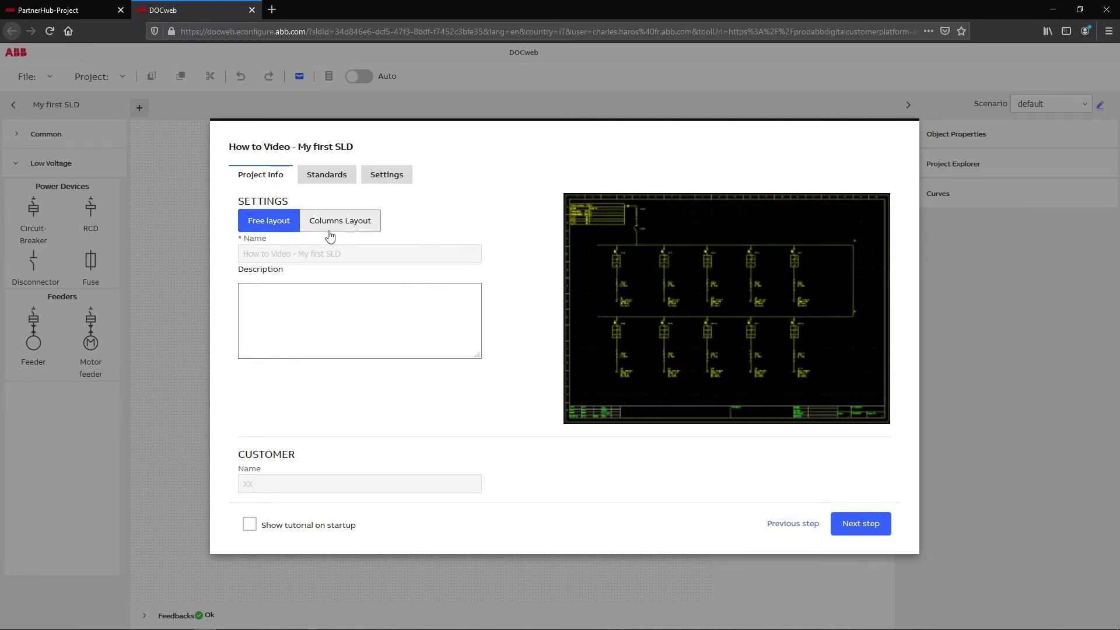
click(326, 175)
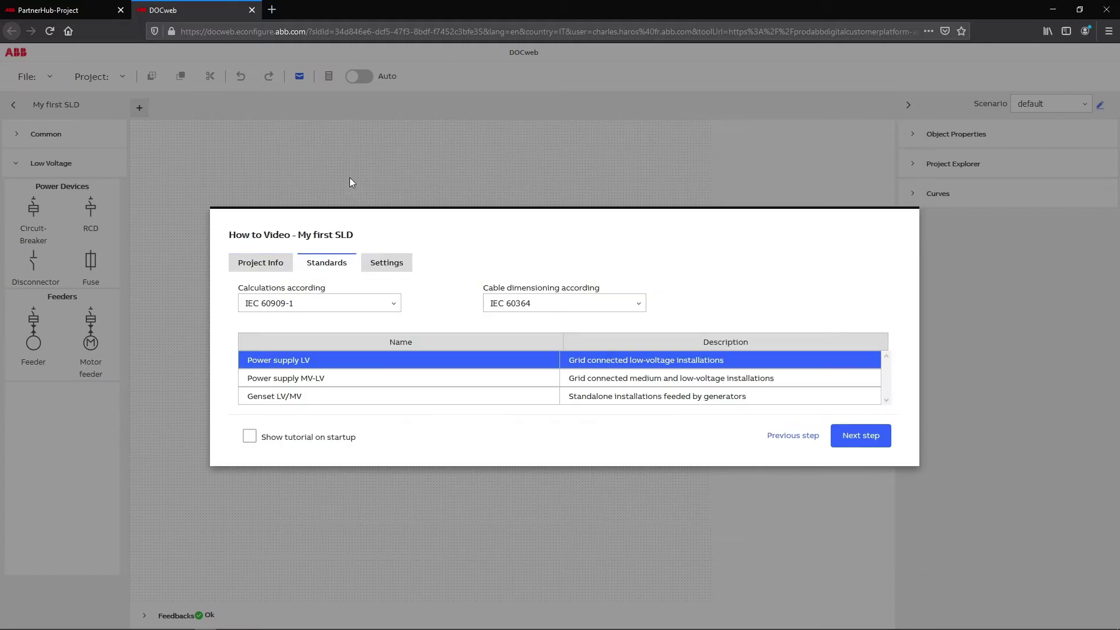
click(399, 267)
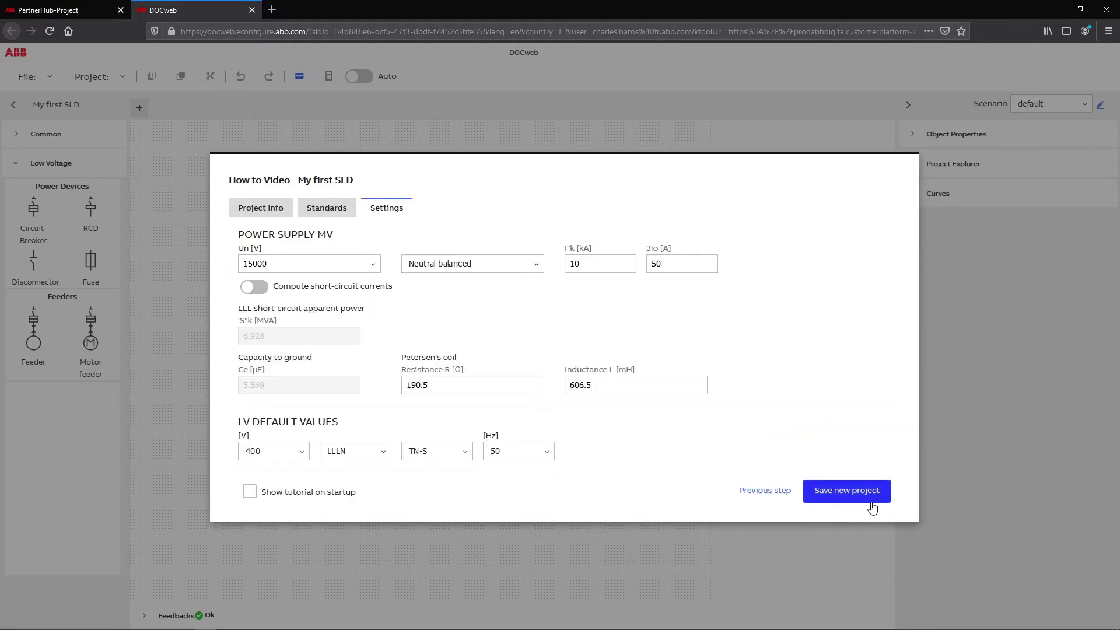
click(348, 211)
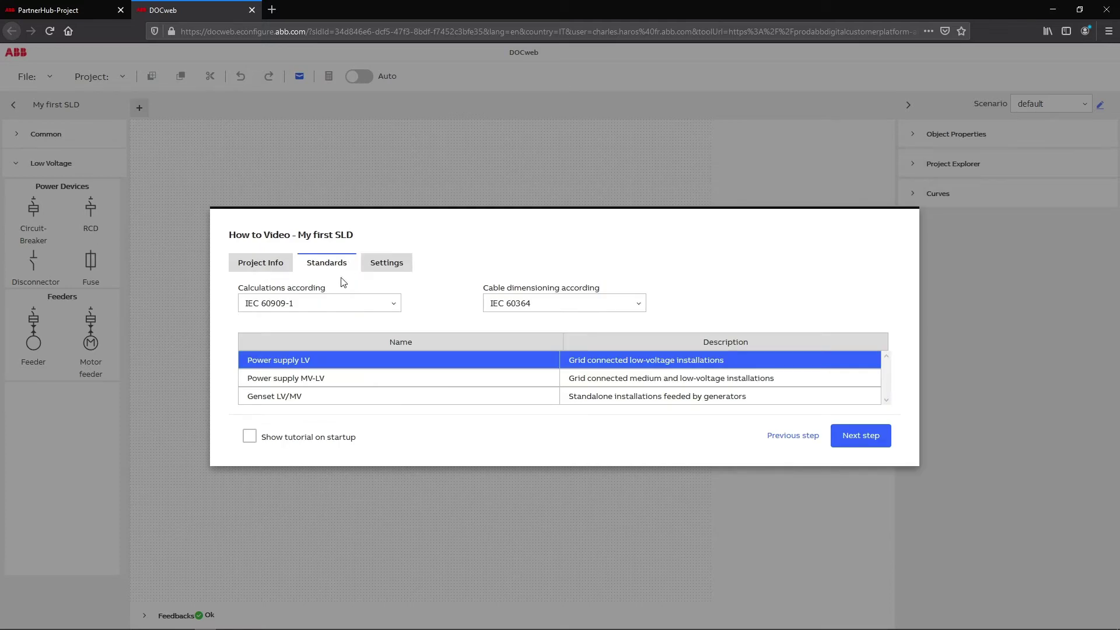
click(343, 384)
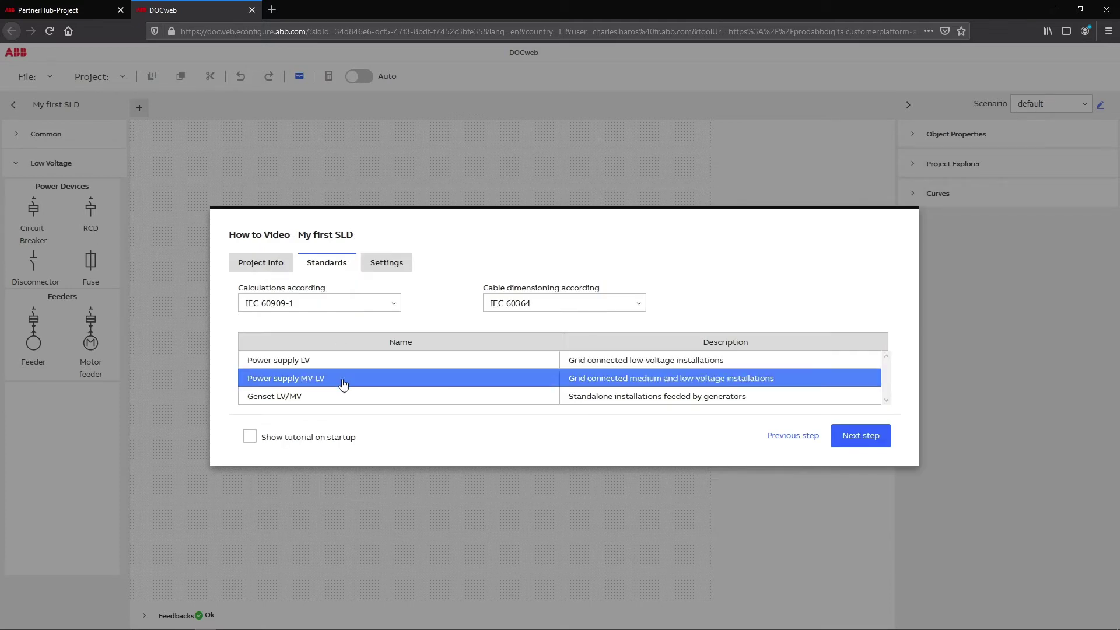
click(394, 304)
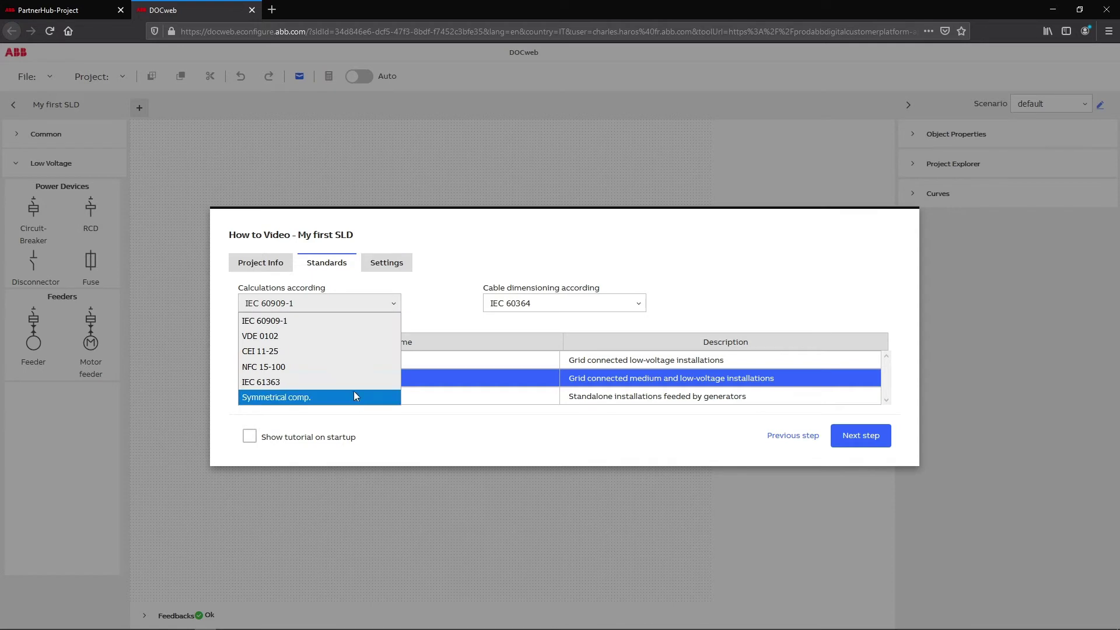
click(318, 322)
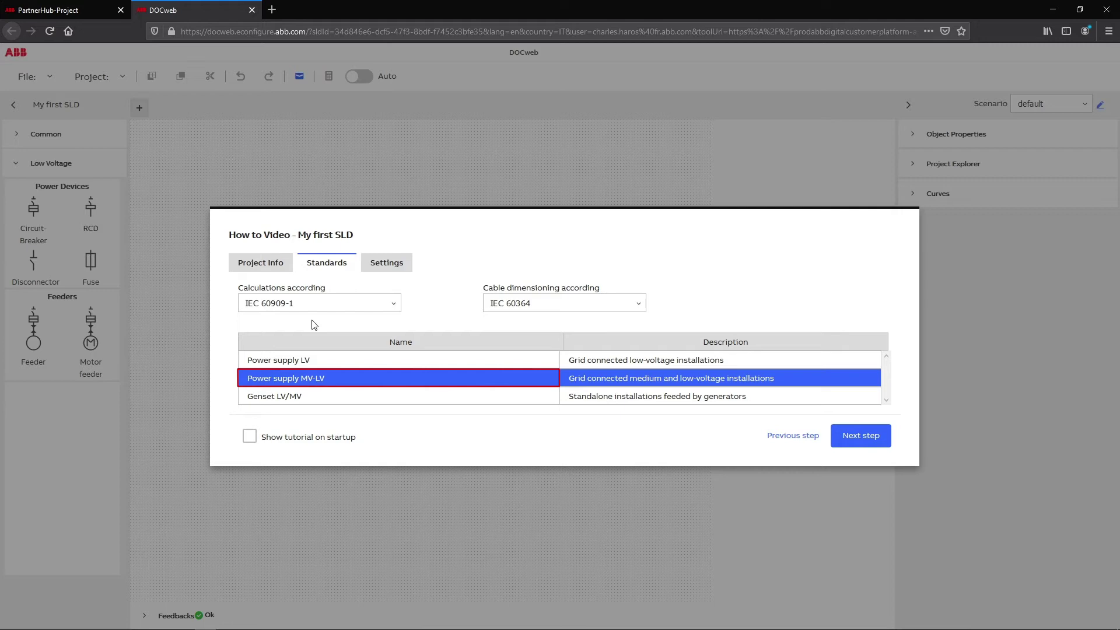
click(402, 266)
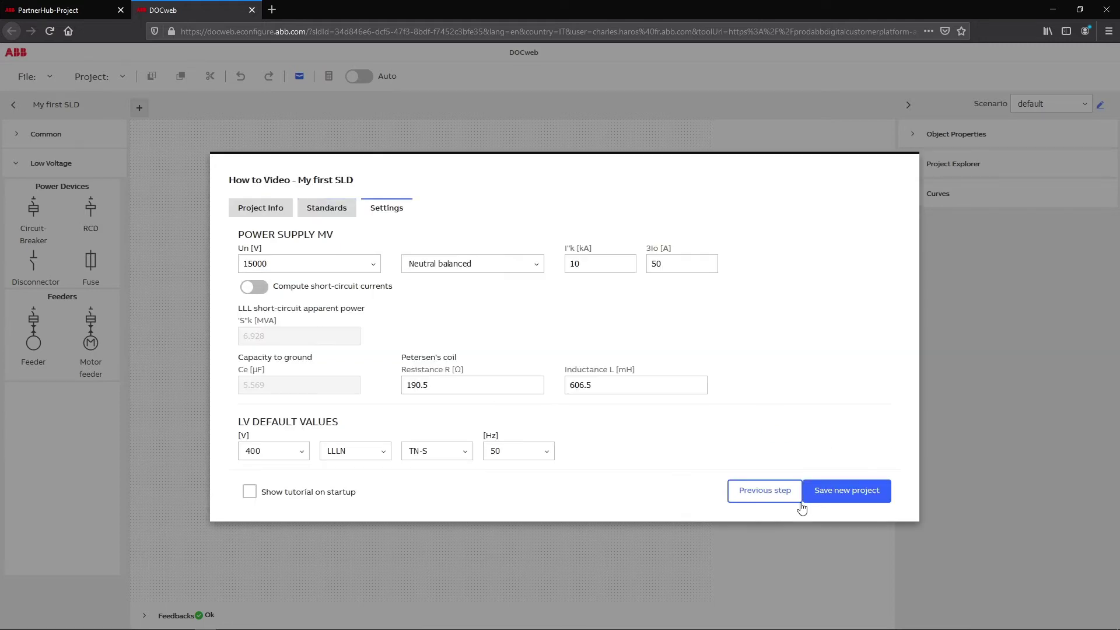
click(869, 502)
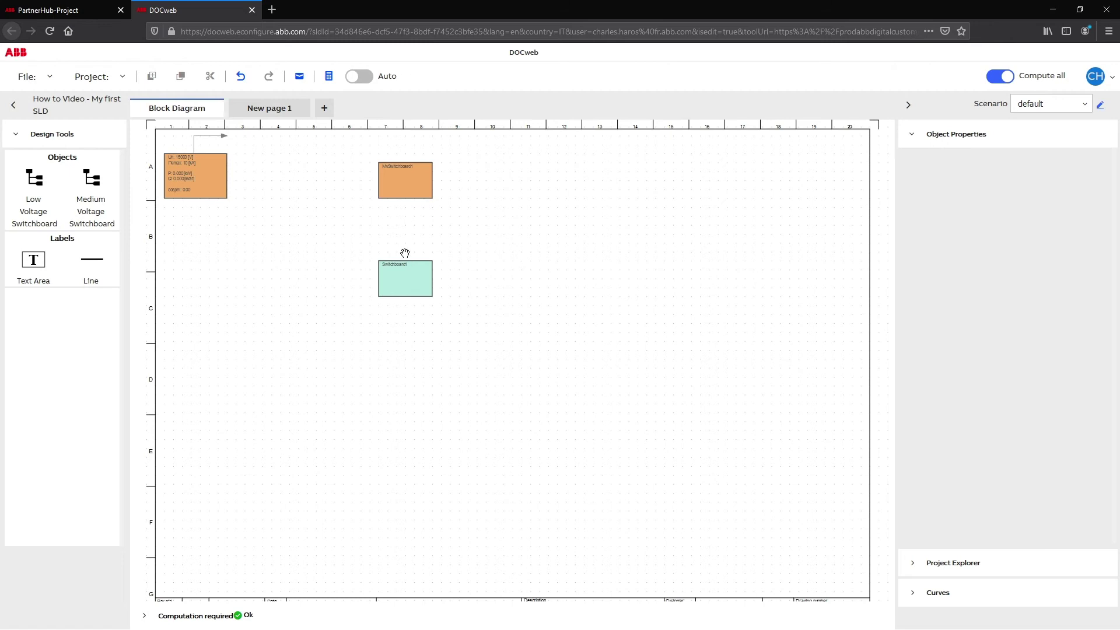
View New page 1, showing only the supply symbol rated 15000 V.
click(279, 116)
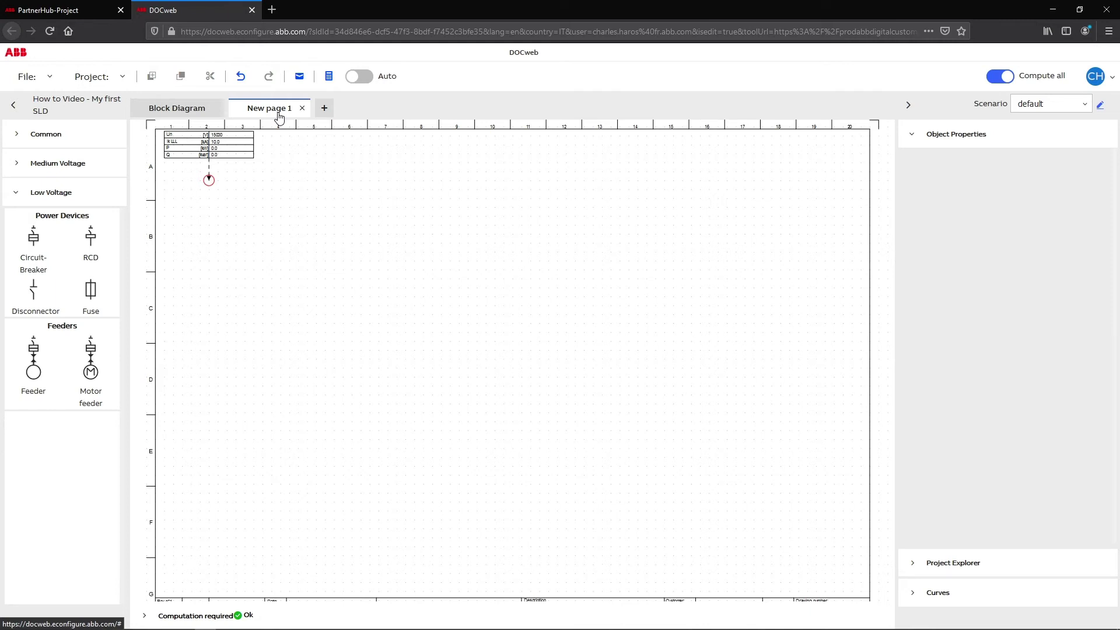
Place Switchboard2, a low-voltage switchboard at 40 °C internal temperature, left of Switchboard1.
click(186, 109)
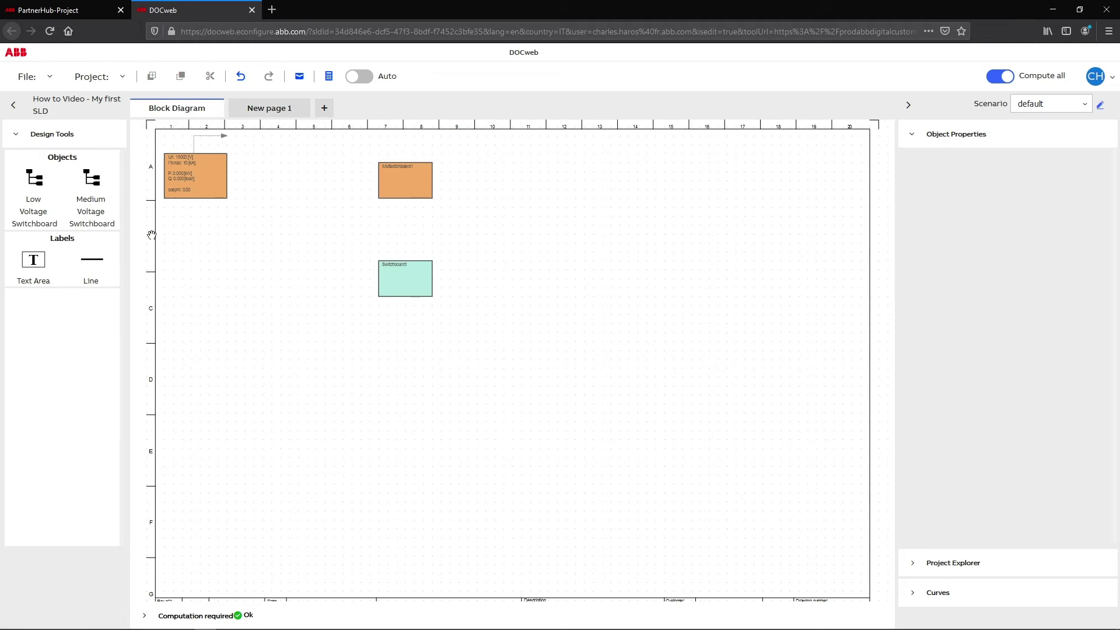
drag(55, 208, 210, 257)
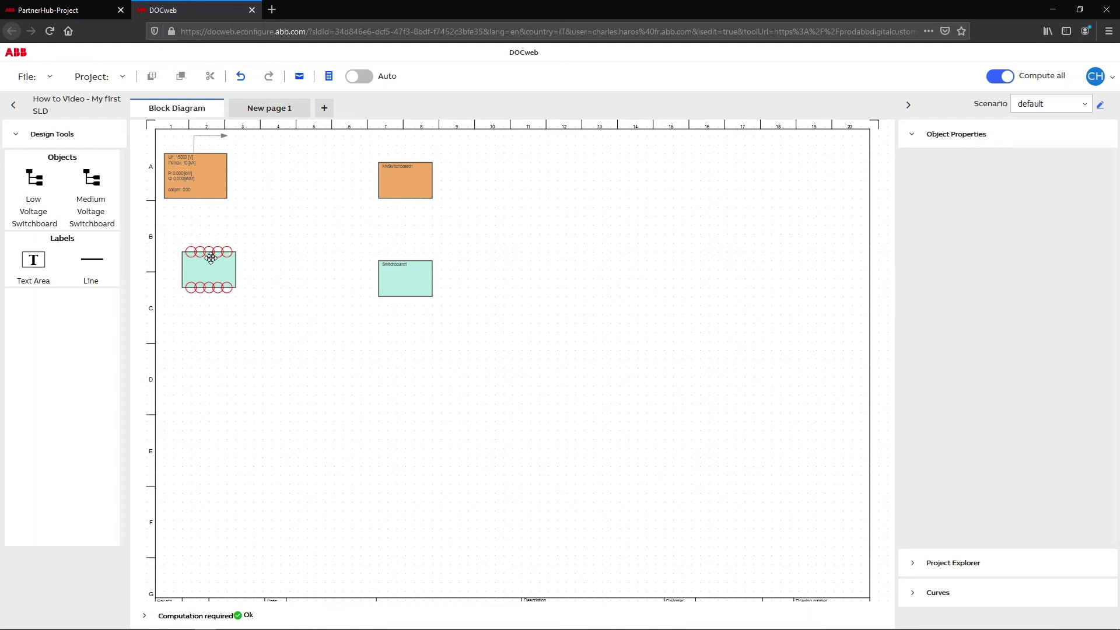
drag(210, 257, 273, 266)
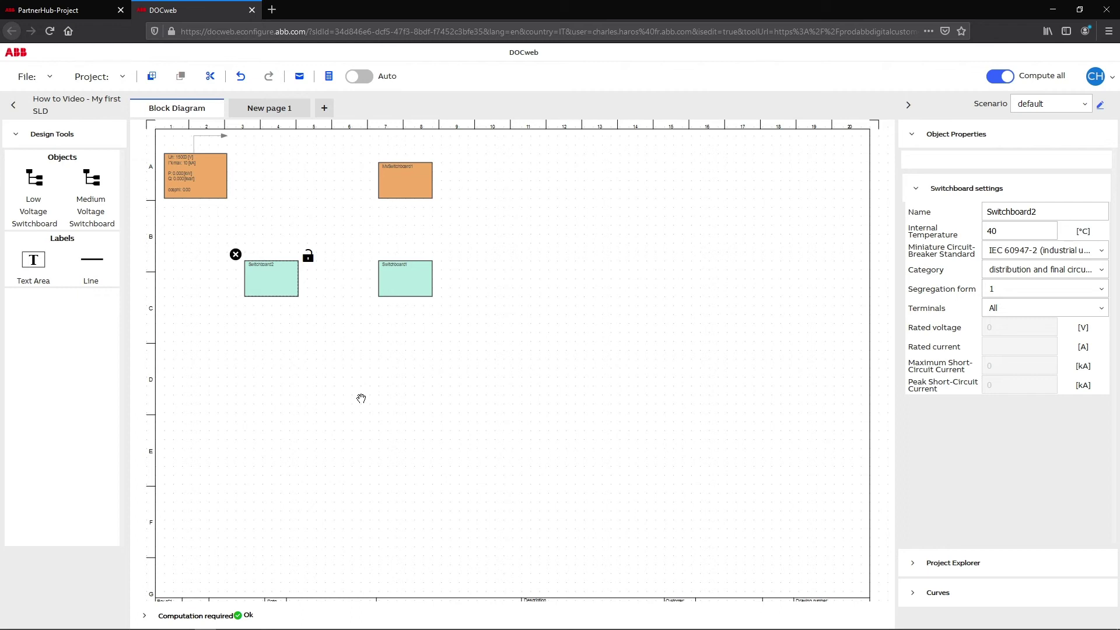
click(921, 194)
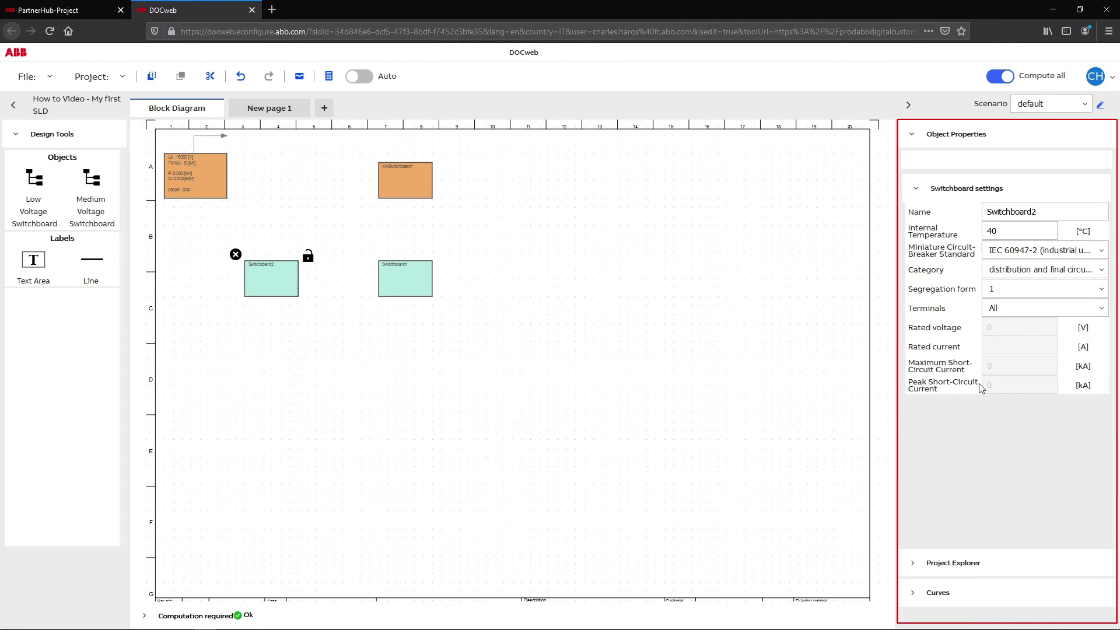
Place a text area at the top of the block diagram reading 'Add a Note'.
click(416, 174)
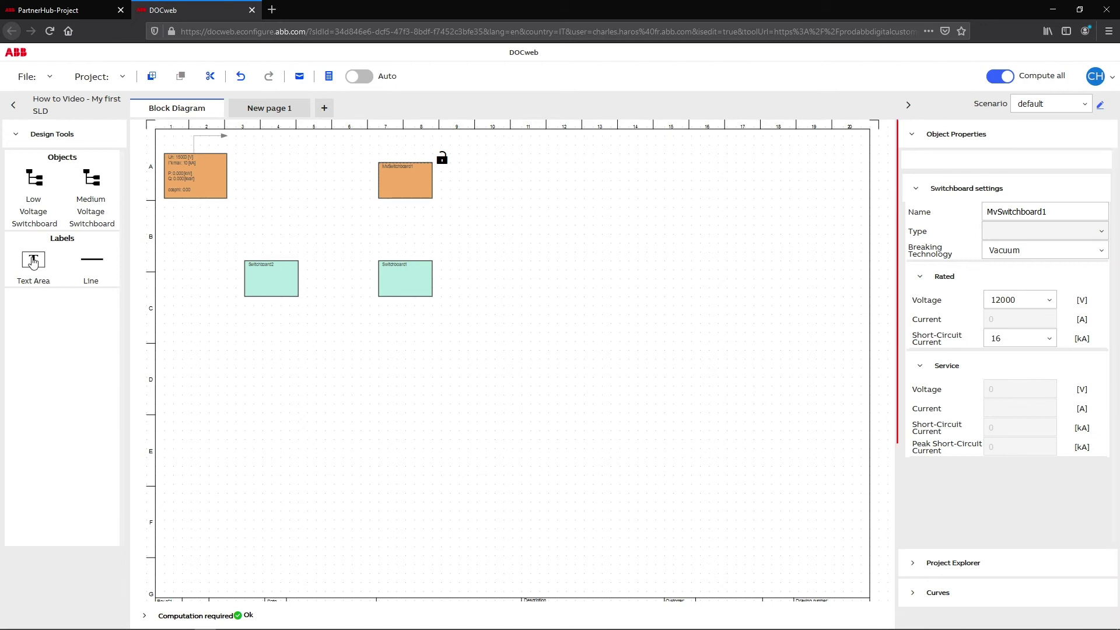
drag(33, 260, 463, 145)
key(ctrl+a)
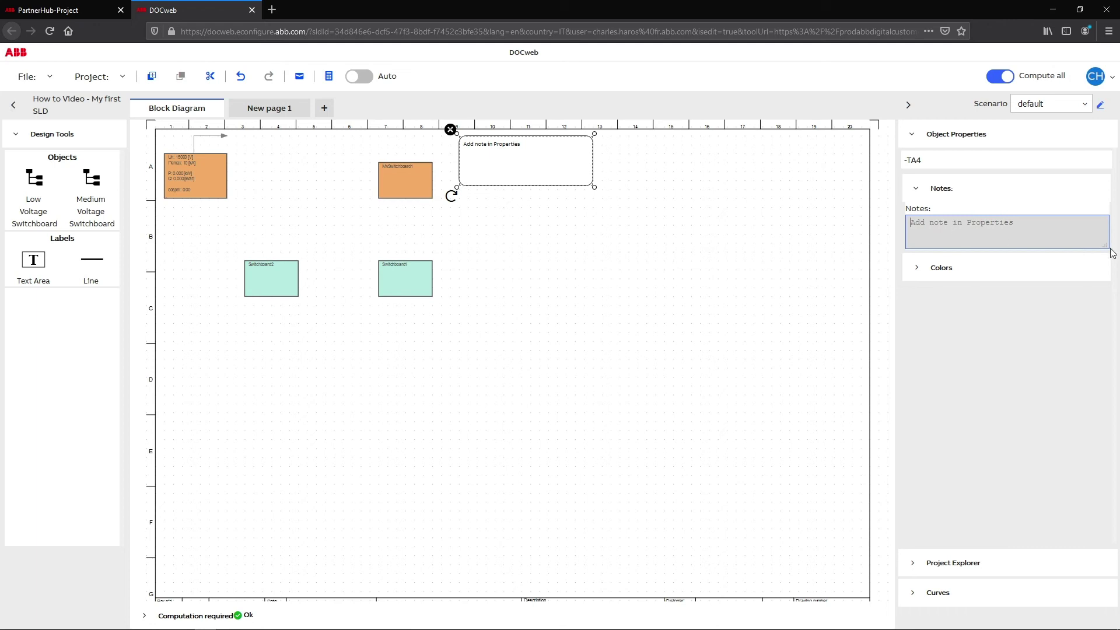
text(Add a Note !)
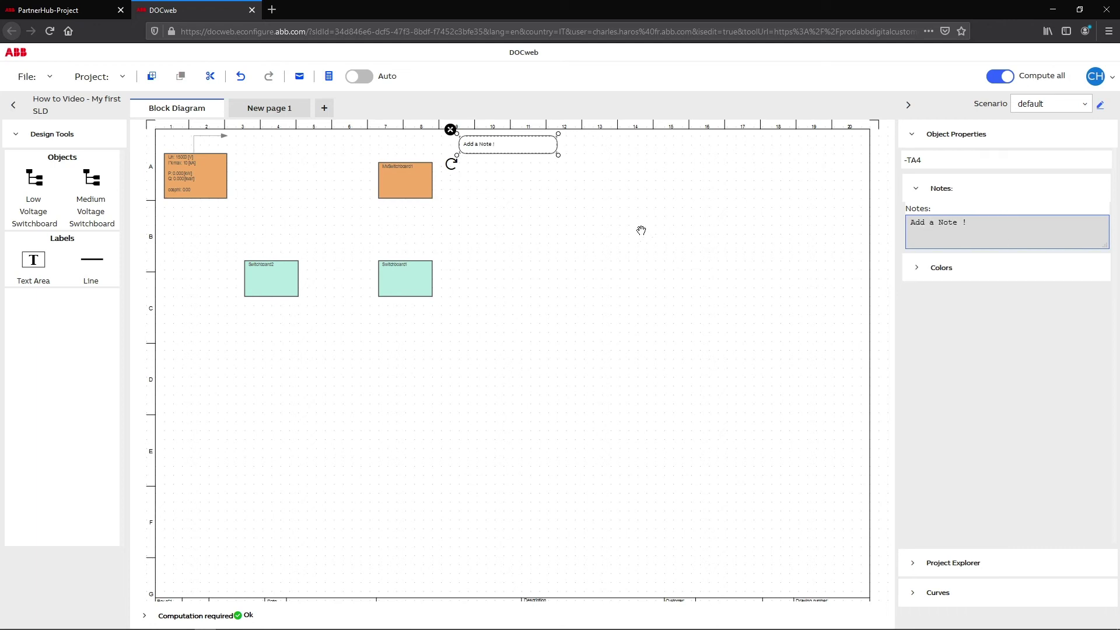
click(618, 227)
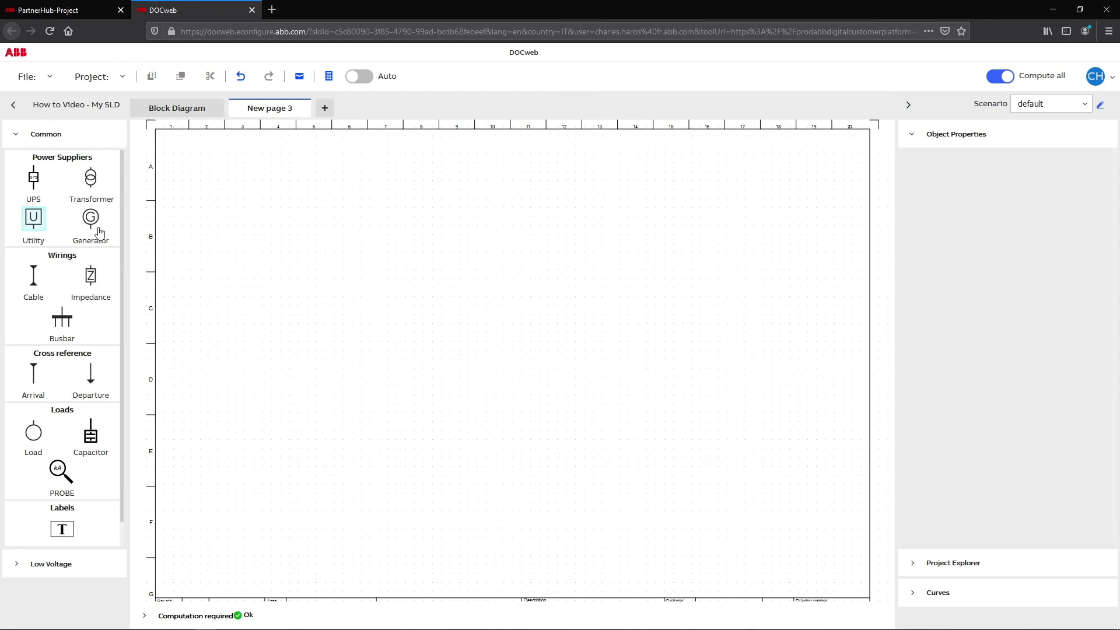
Place a generator, circuit-breaker -QF1 below it, and a motor feeder below -QF1.
drag(93, 223, 207, 145)
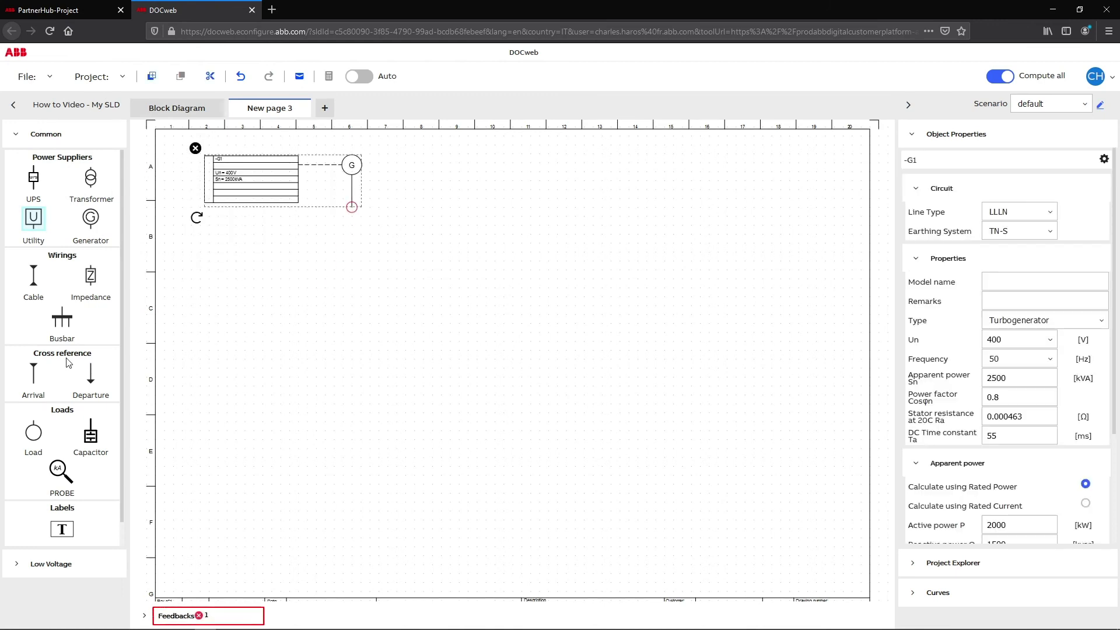
click(65, 564)
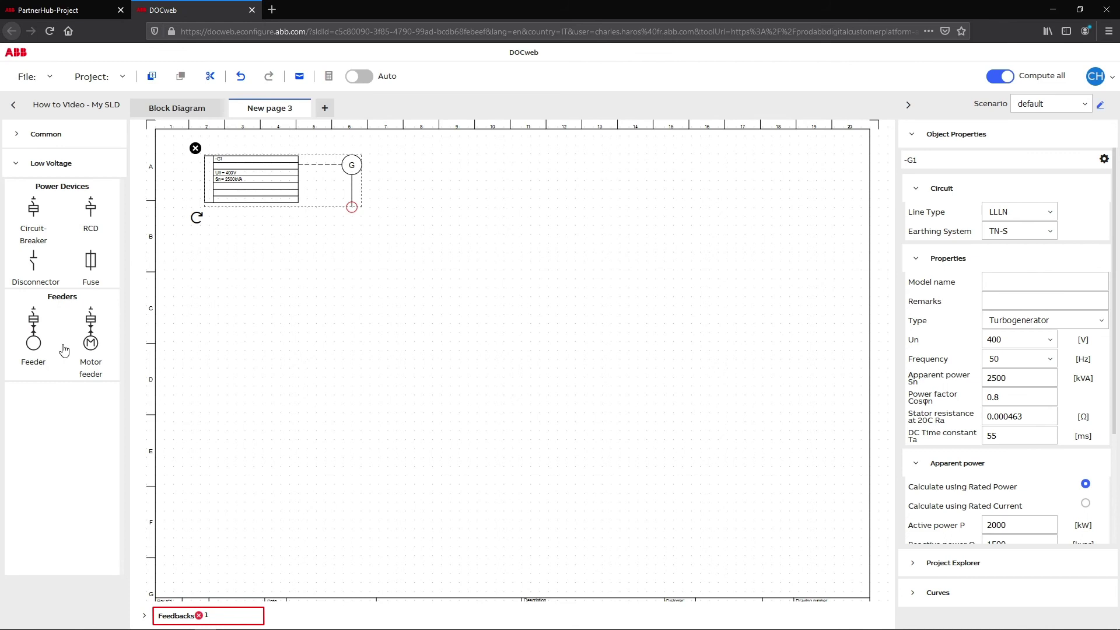
drag(50, 215, 356, 259)
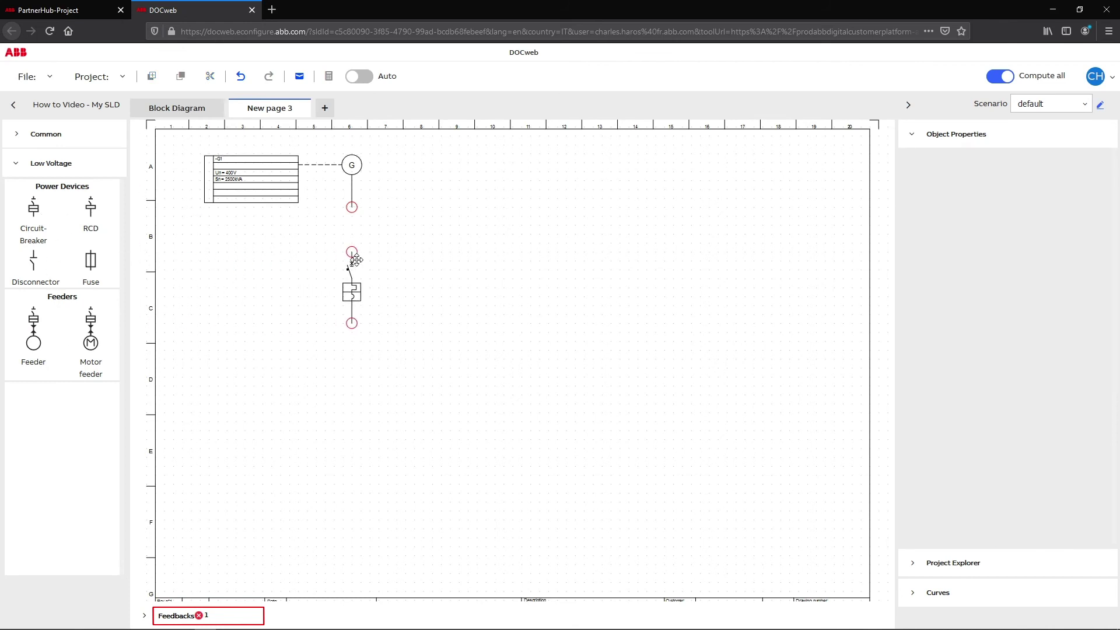
click(356, 260)
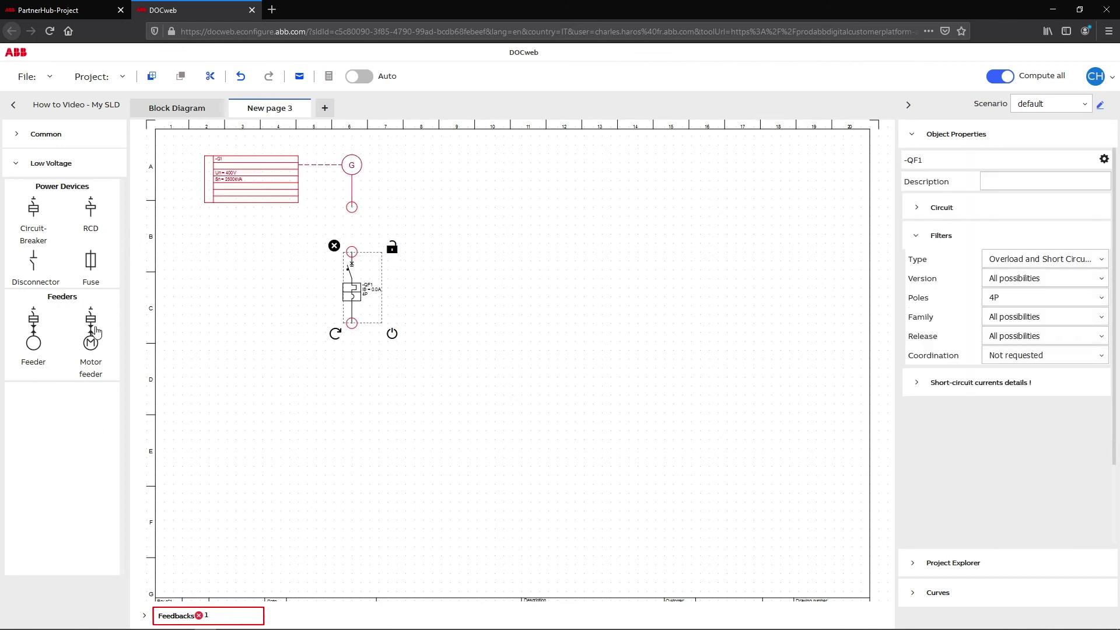
drag(95, 332, 352, 326)
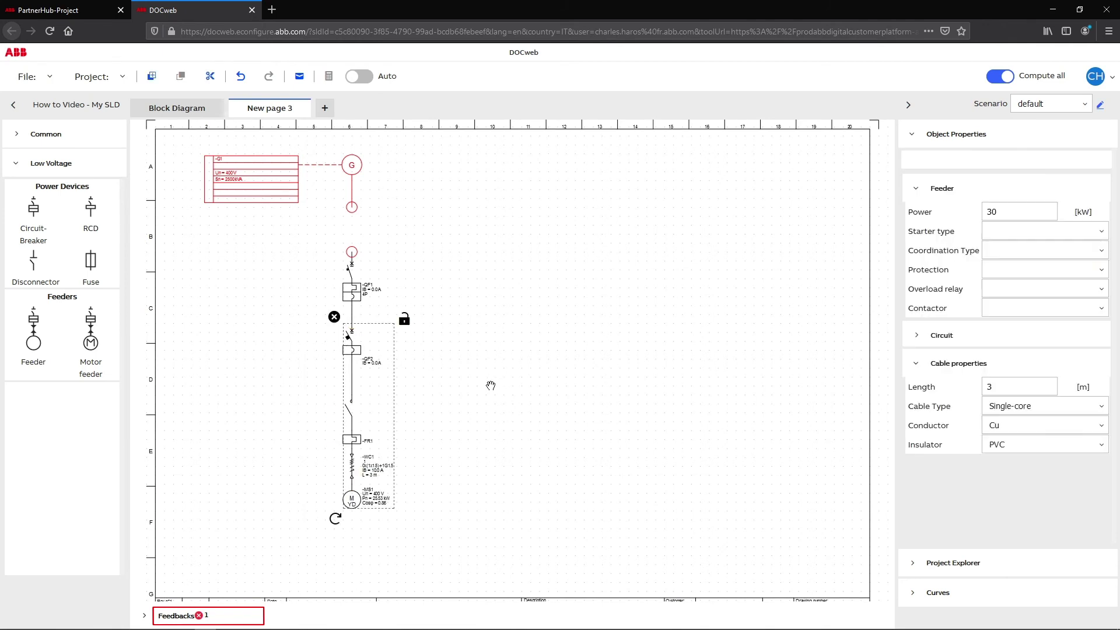
Connect -QF1 to the generator output and compute the network, getting an Ok result.
click(195, 618)
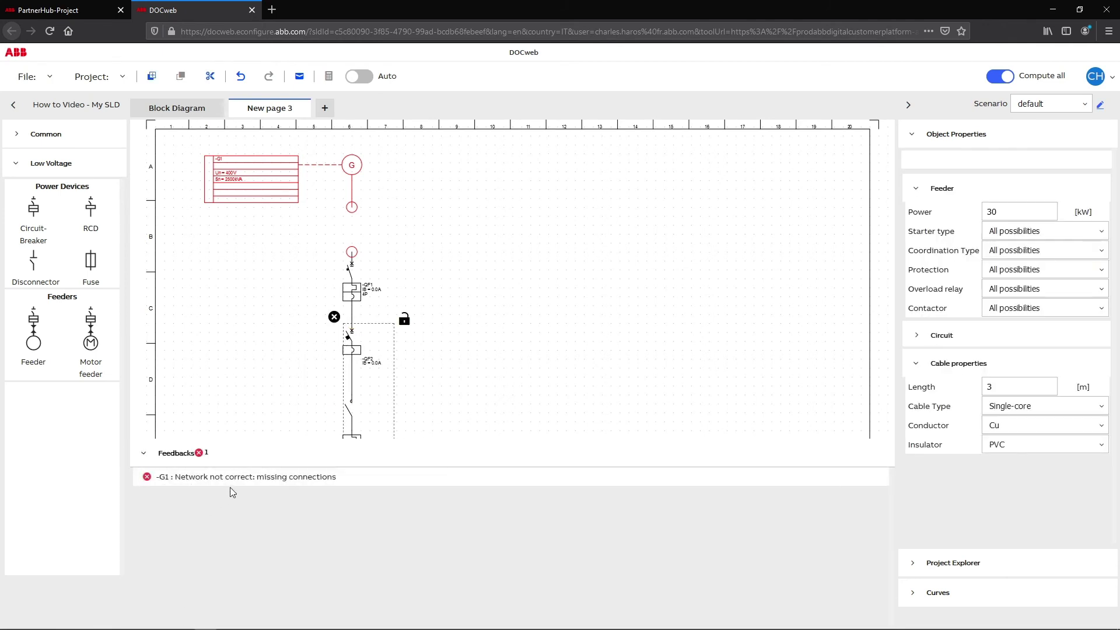
drag(352, 252, 352, 207)
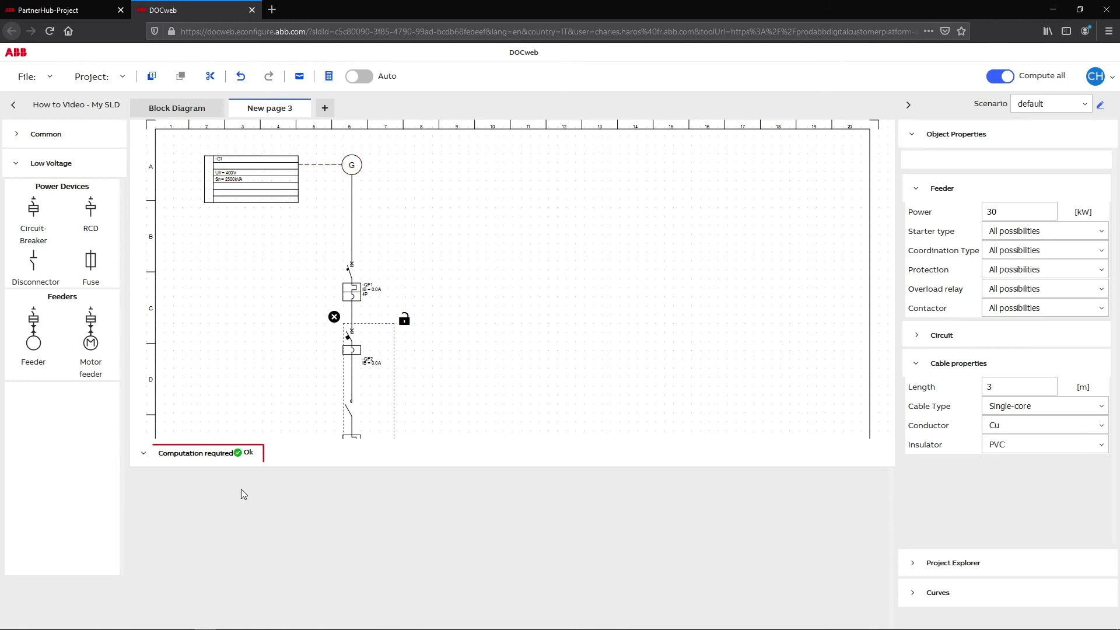
click(330, 77)
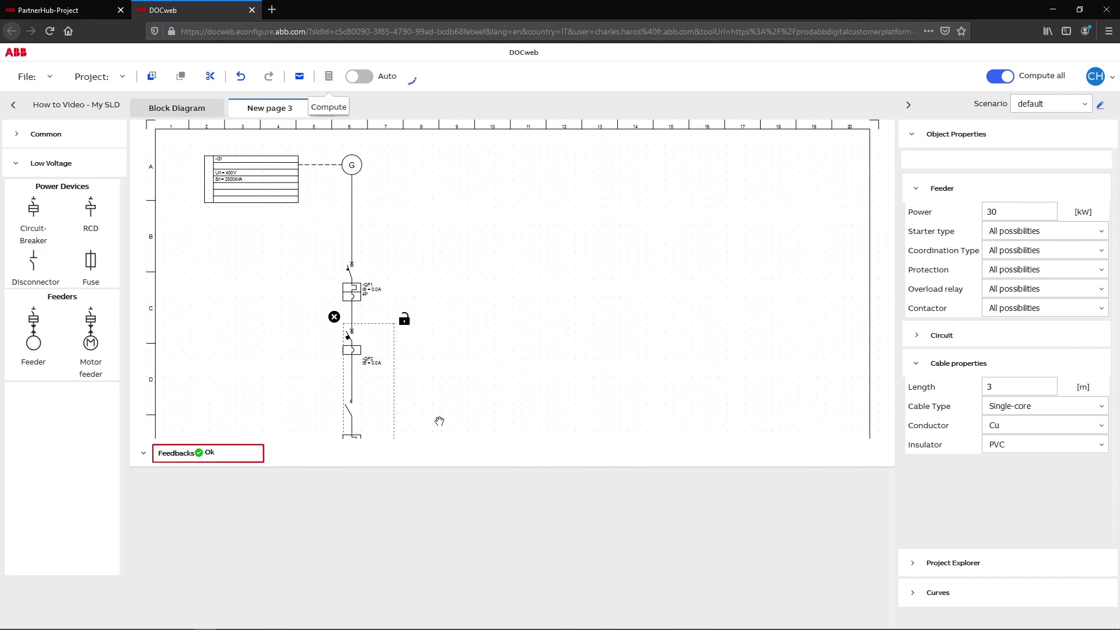